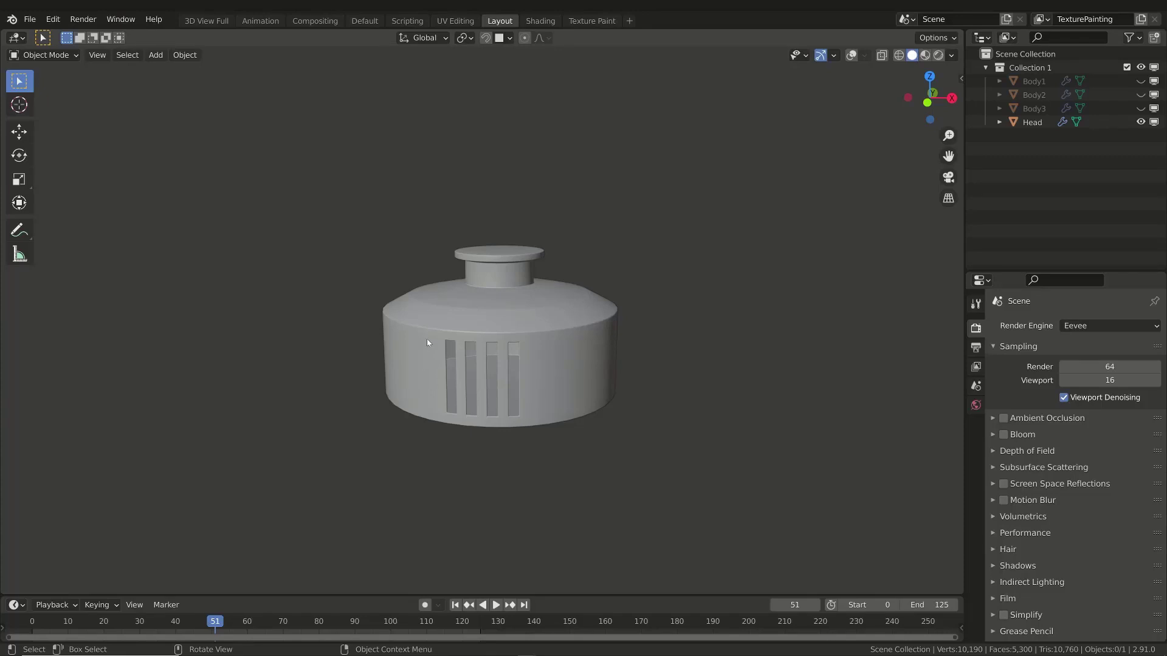
# Orbit the Head model and check the render engine list, keeping Eevee selected
pyautogui.moveTo(427, 341)
pyautogui.mouseDown(button='middle')
pyautogui.moveTo(448, 328)
pyautogui.moveTo(416, 333)
pyautogui.mouseUp(button='middle')
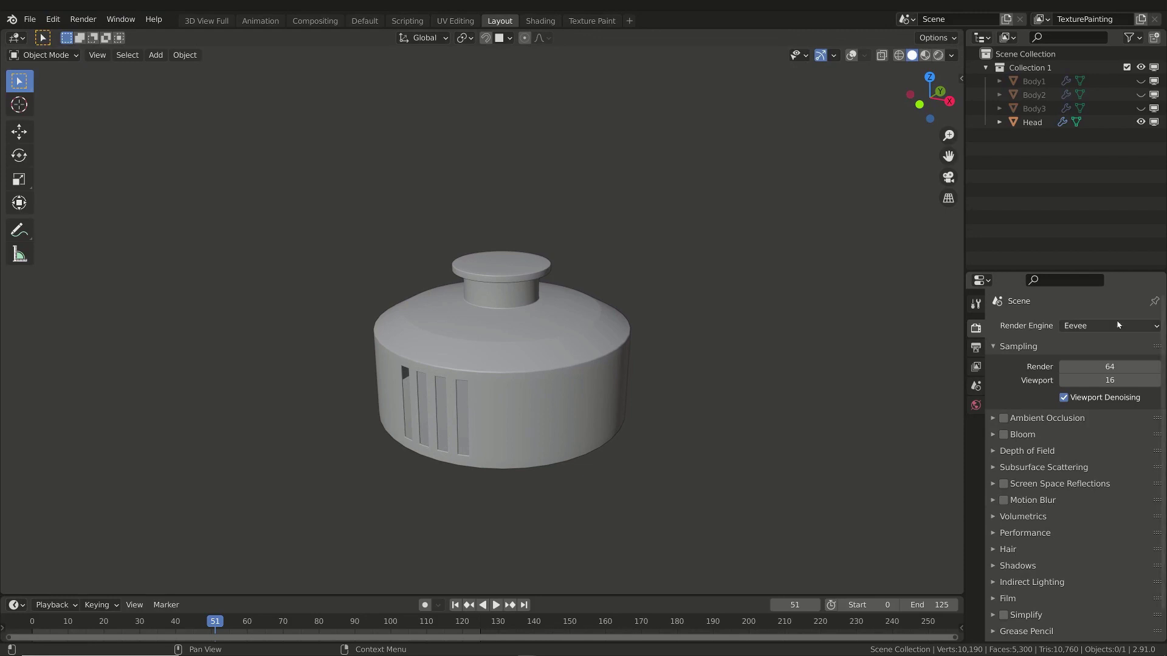
pyautogui.click(1086, 328)
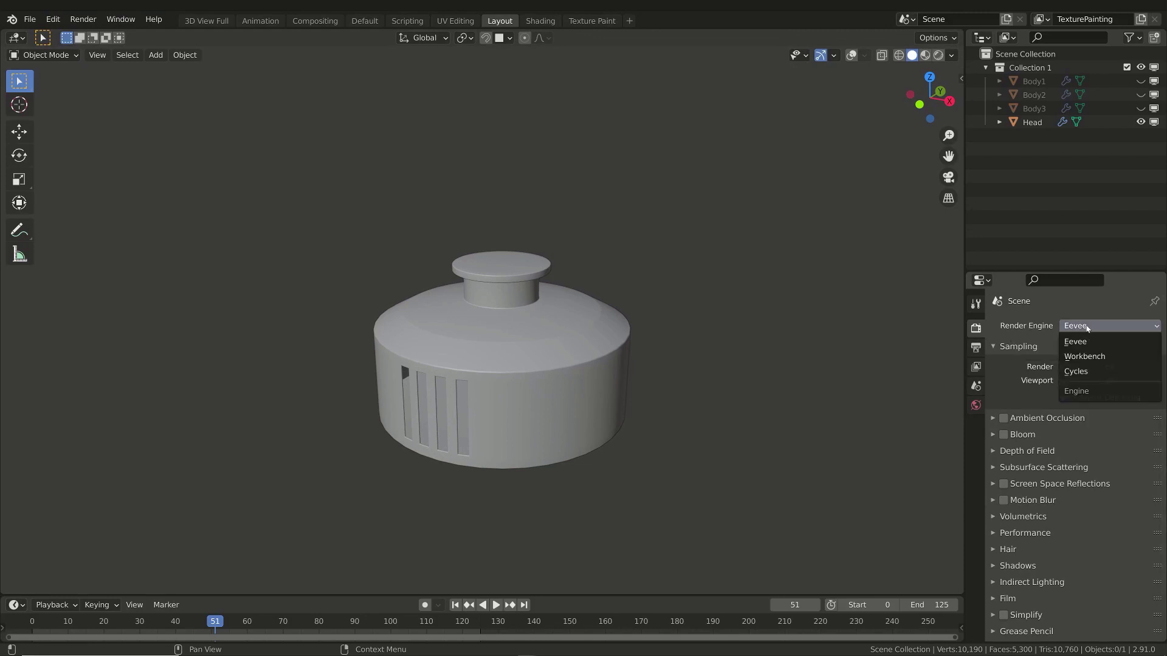
pyautogui.click(1087, 341)
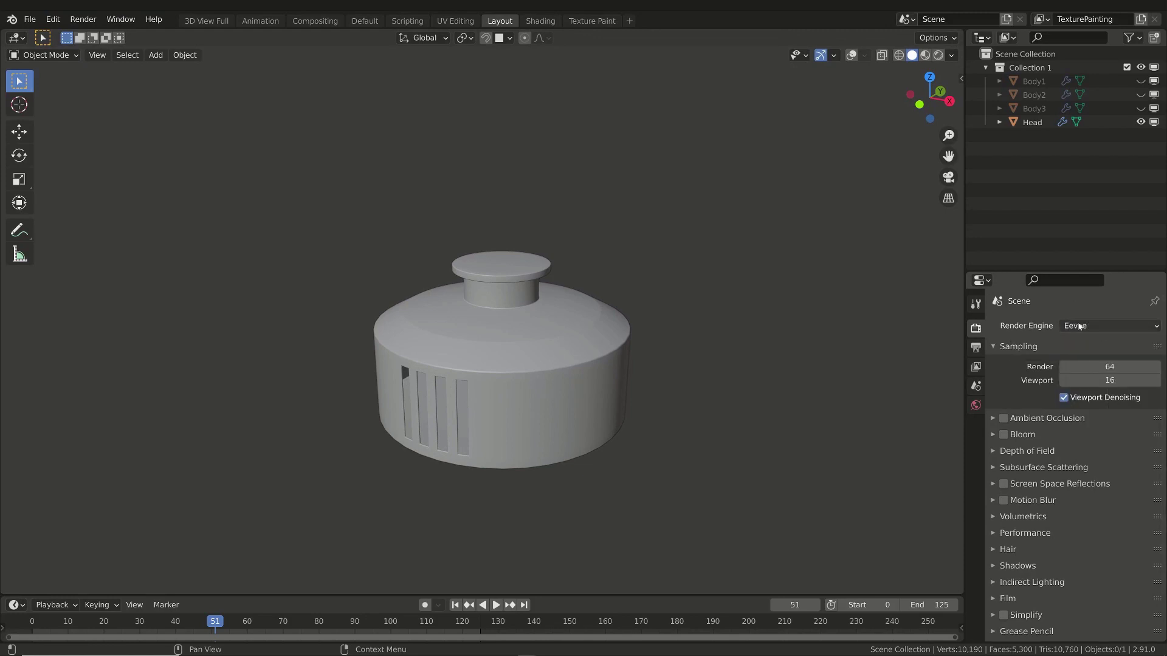
pyautogui.click(1078, 327)
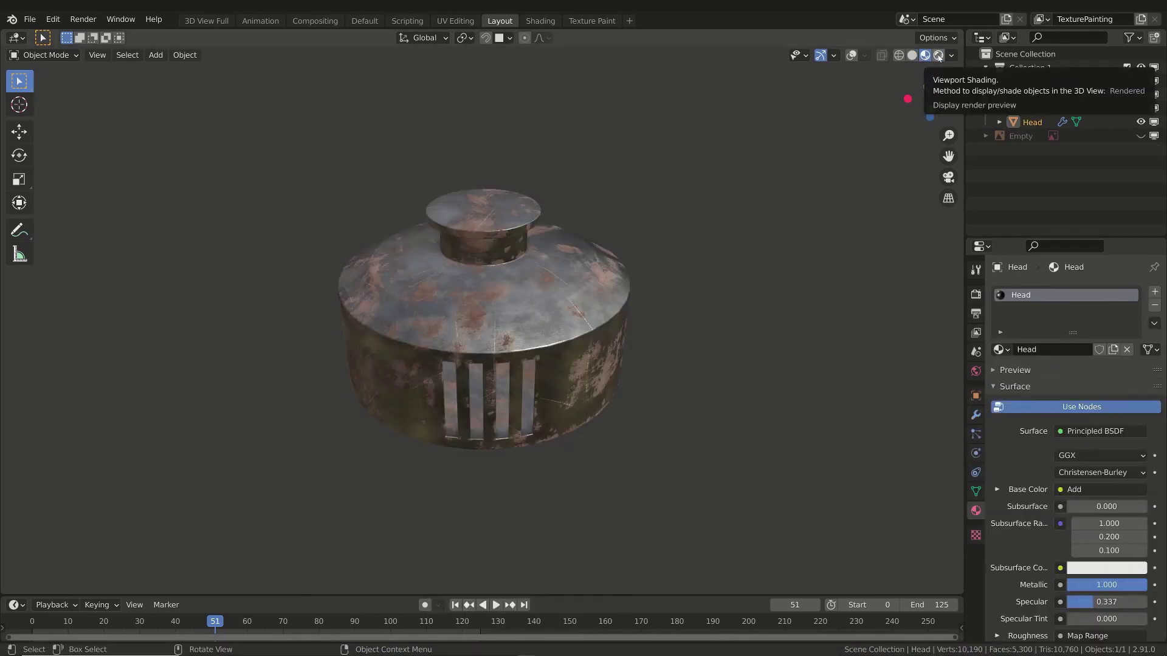
# Switch to Rendered shading, show the Eevee Render Properties and collapse the Bloom panel
pyautogui.click(939, 56)
pyautogui.moveTo(547, 328)
pyautogui.mouseDown(button='middle')
pyautogui.moveTo(482, 373)
pyautogui.moveTo(448, 440)
pyautogui.moveTo(524, 350)
pyautogui.moveTo(435, 385)
pyautogui.moveTo(490, 367)
pyautogui.mouseUp(button='middle')
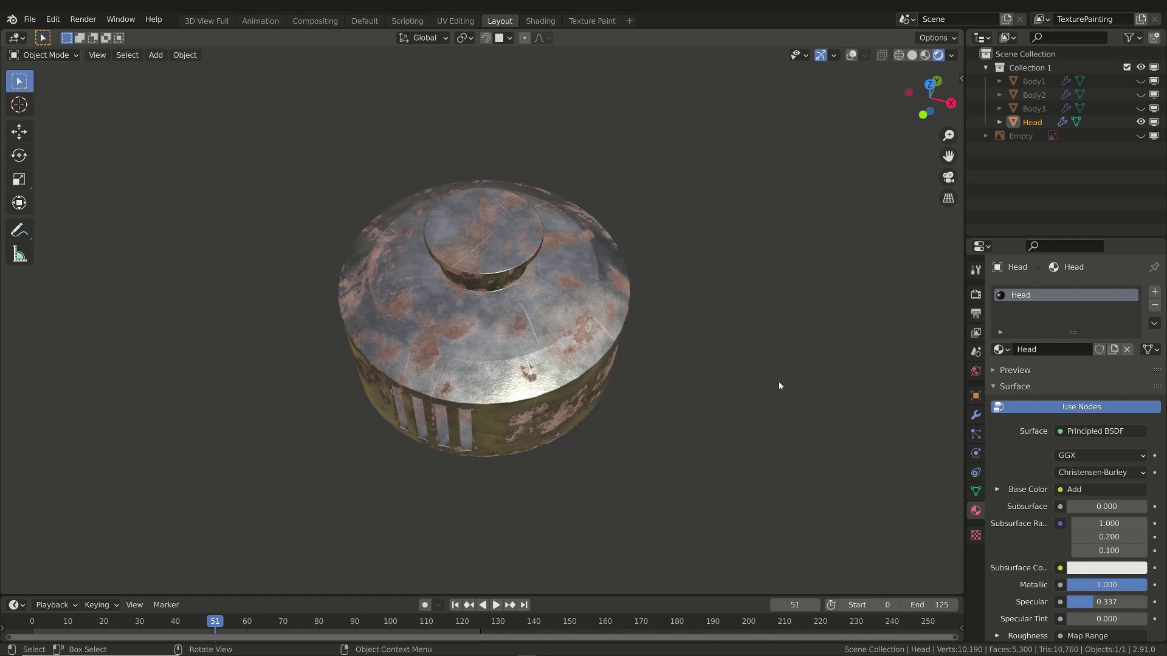
pyautogui.click(976, 294)
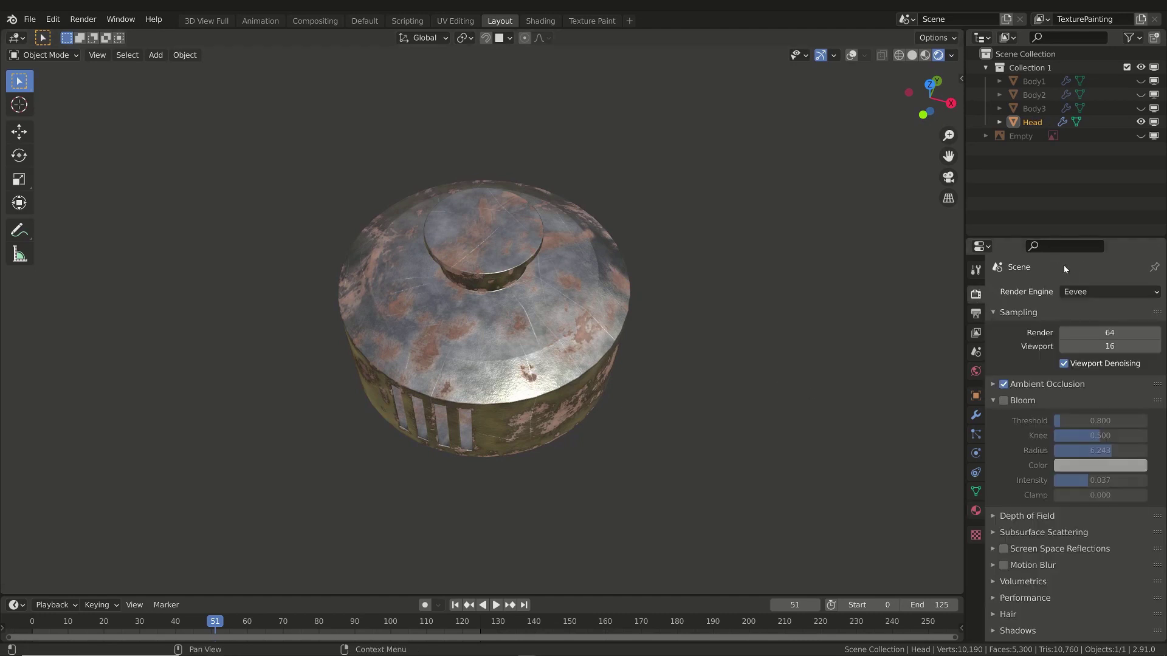
pyautogui.moveTo(1092, 238); pyautogui.dragTo(1092, 170)
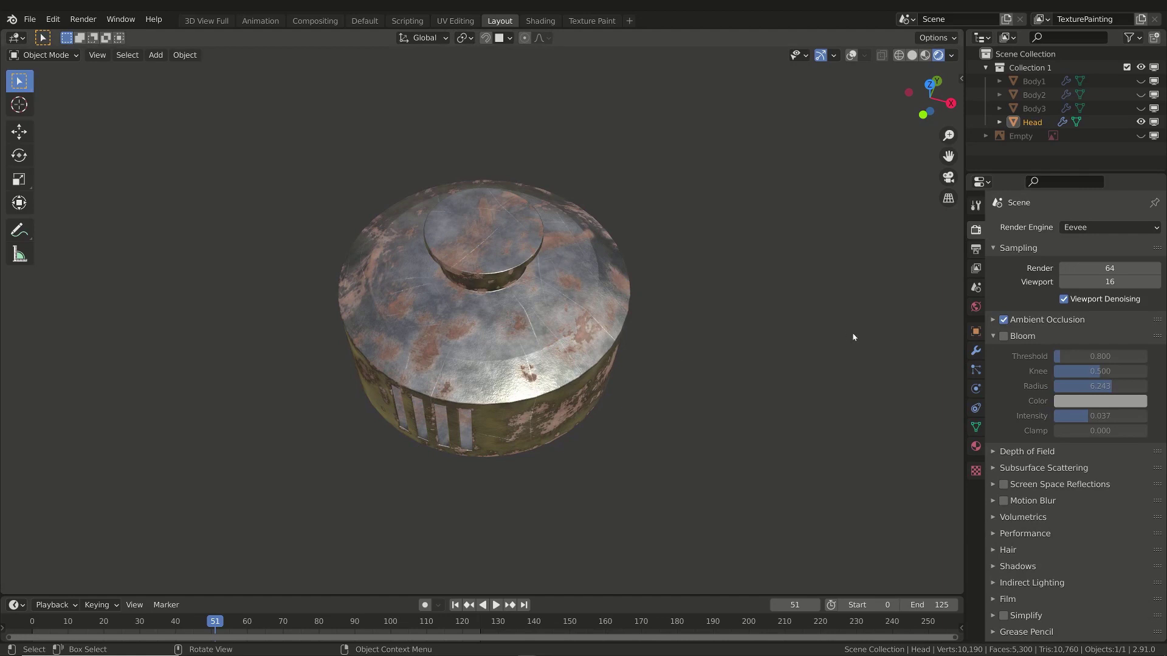
pyautogui.click(993, 336)
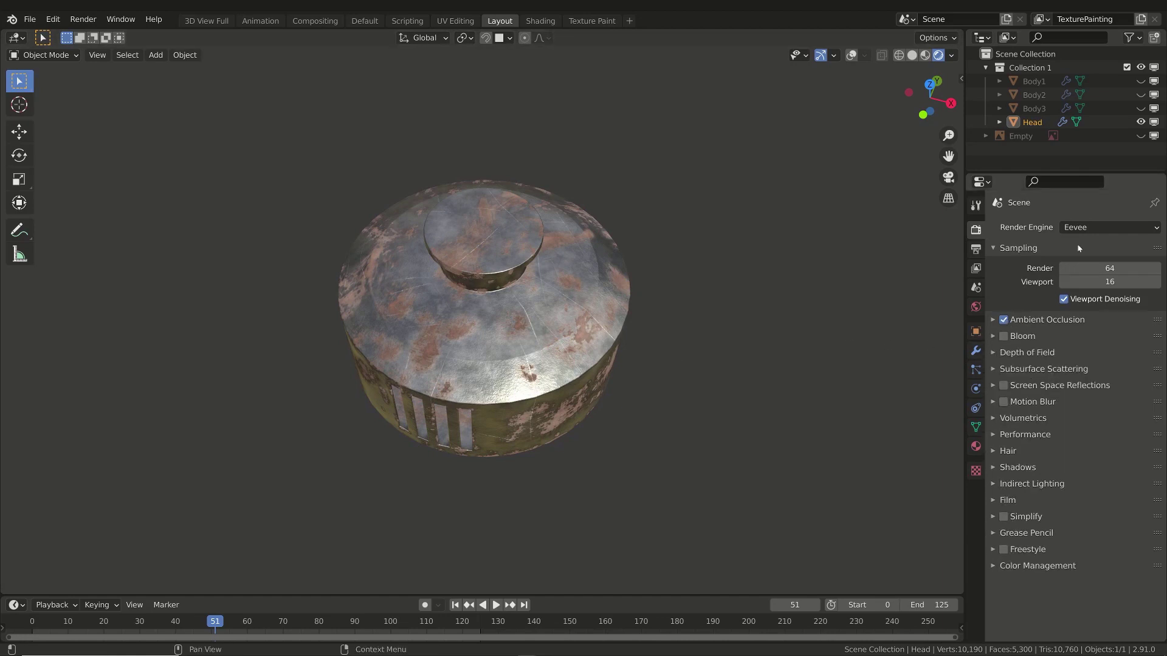
# Set Eevee viewport samples to 32 and test Ambient Occlusion off and back on
pyautogui.click(1076, 282)
pyautogui.write('32')
pyautogui.press('Return')
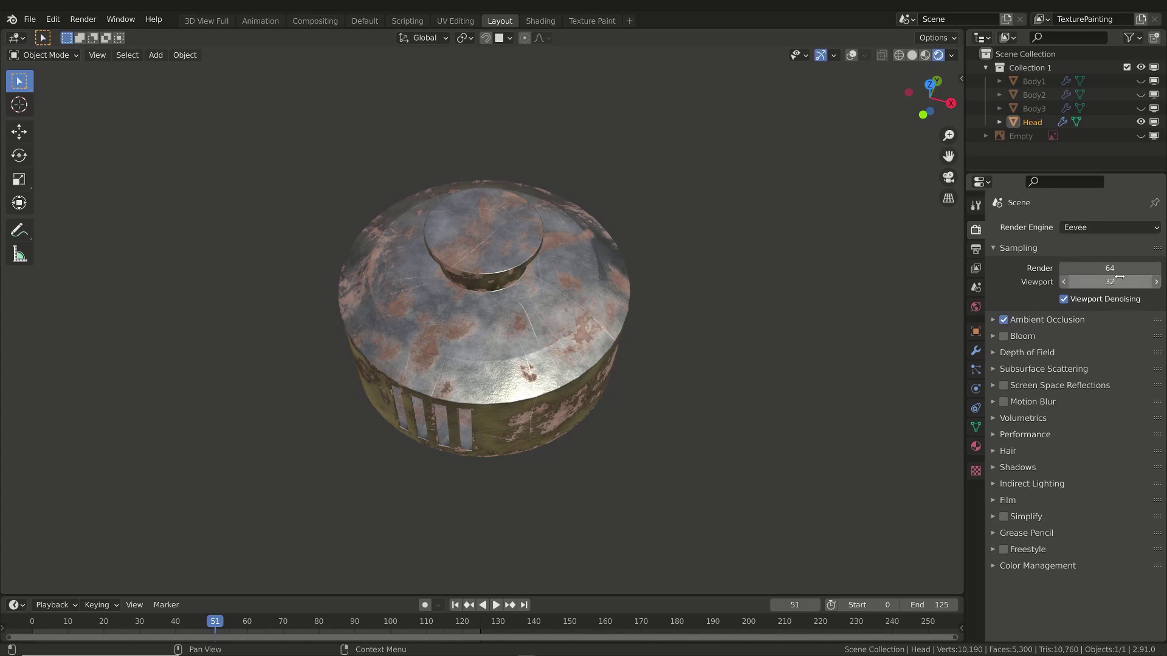
pyautogui.moveTo(564, 309); pyautogui.dragTo(506, 243, button='middle')
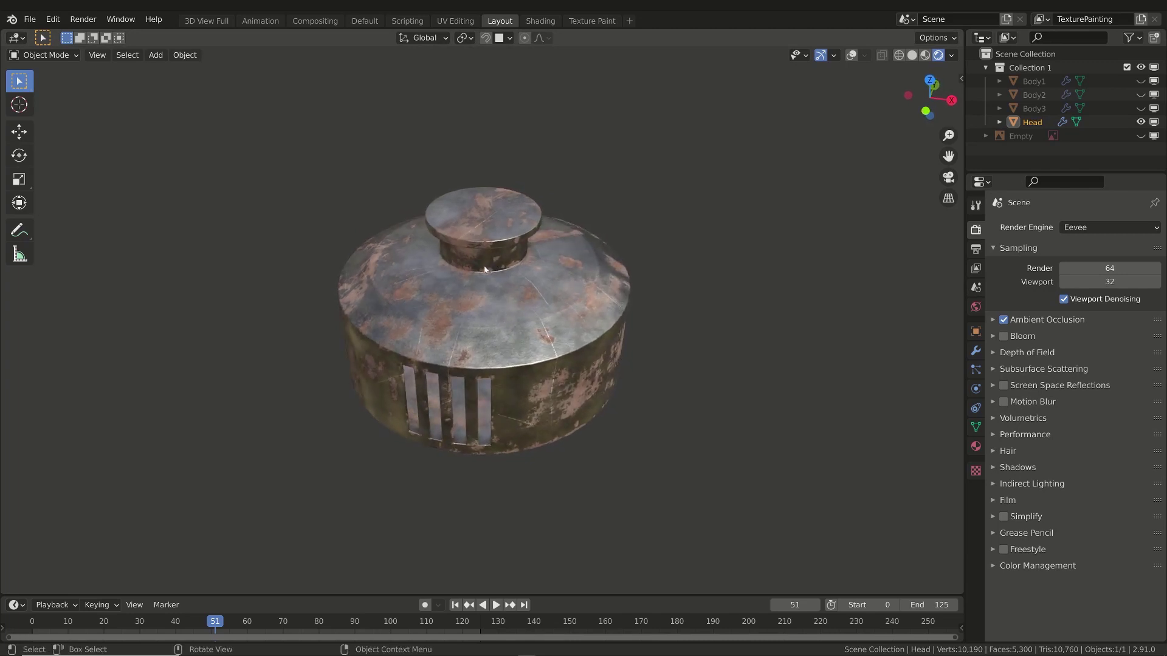
pyautogui.click(1004, 320)
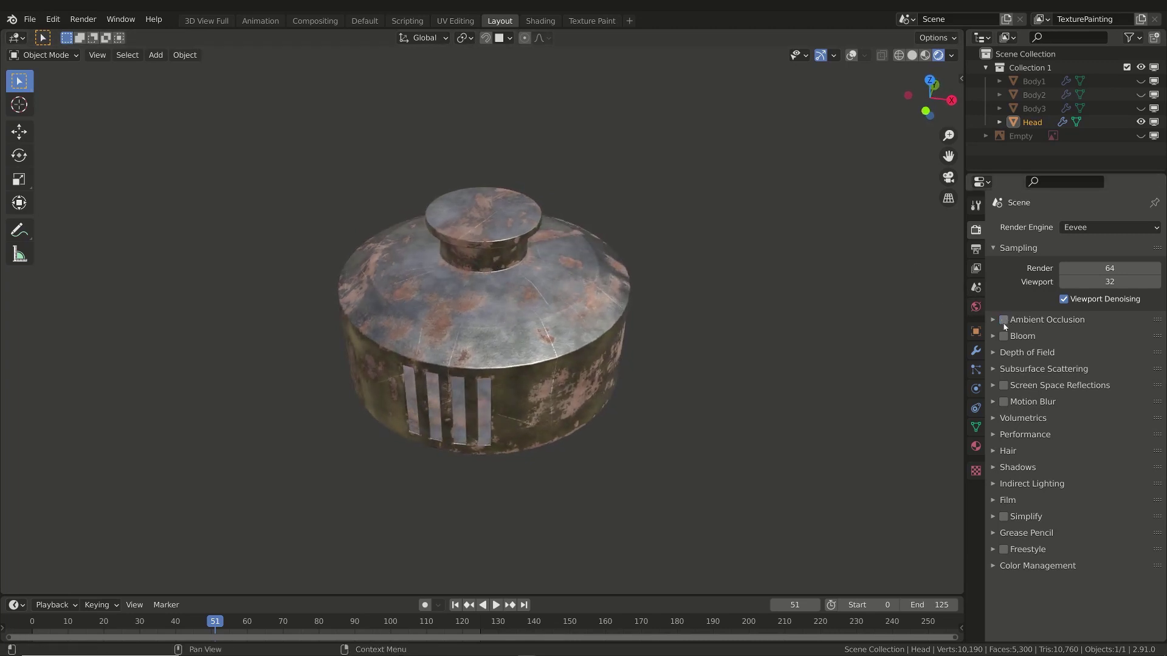
pyautogui.click(1004, 320)
pyautogui.moveTo(481, 240)
pyautogui.mouseDown(button='middle')
pyautogui.moveTo(484, 266)
pyautogui.moveTo(461, 253)
pyautogui.moveTo(546, 281)
pyautogui.mouseUp(button='middle')
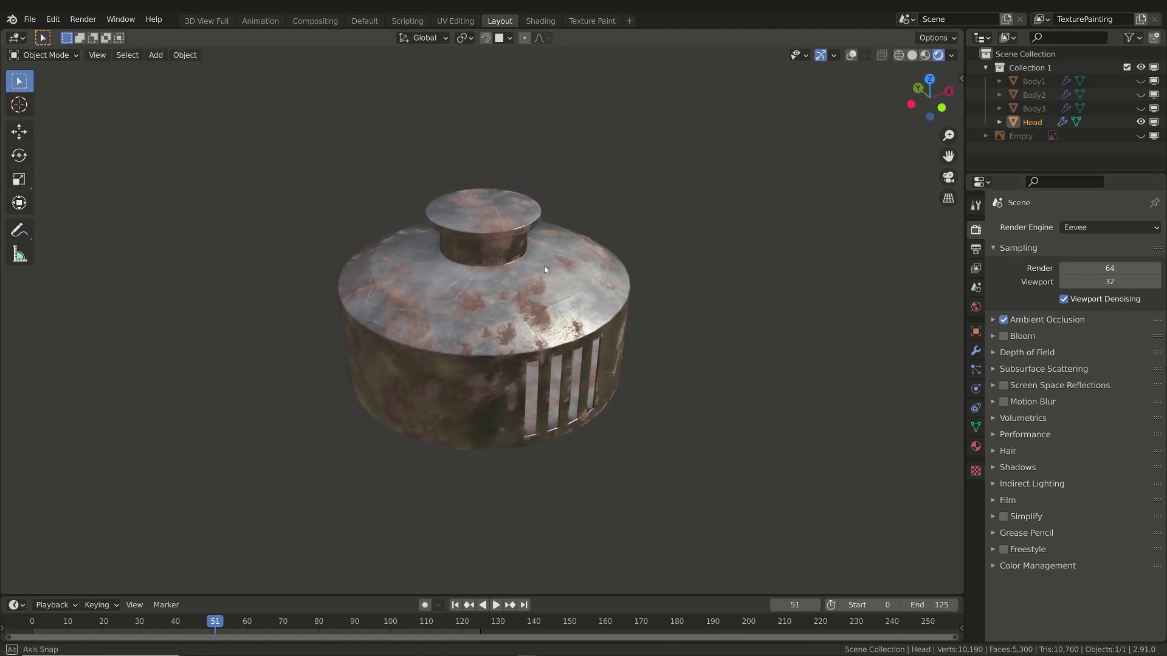
# Test Screen Space Reflections on and off, leaving it unchecked, and glance at Shadows settings
pyautogui.click(1004, 385)
pyautogui.click(1004, 386)
pyautogui.click(1005, 387)
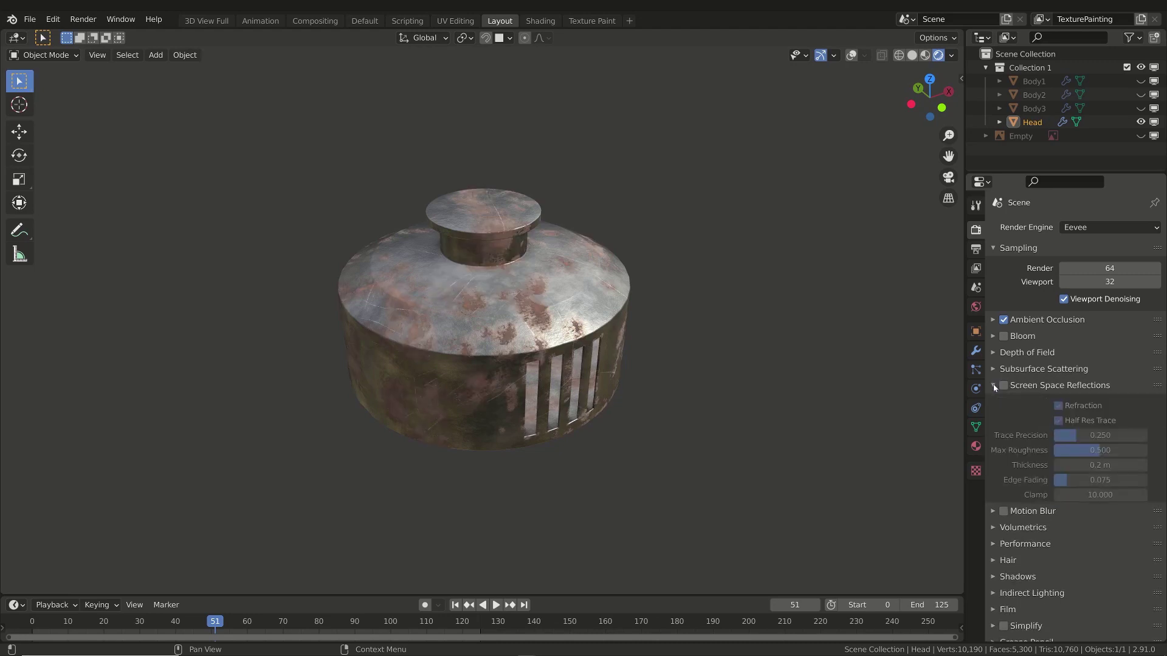
pyautogui.click(1005, 386)
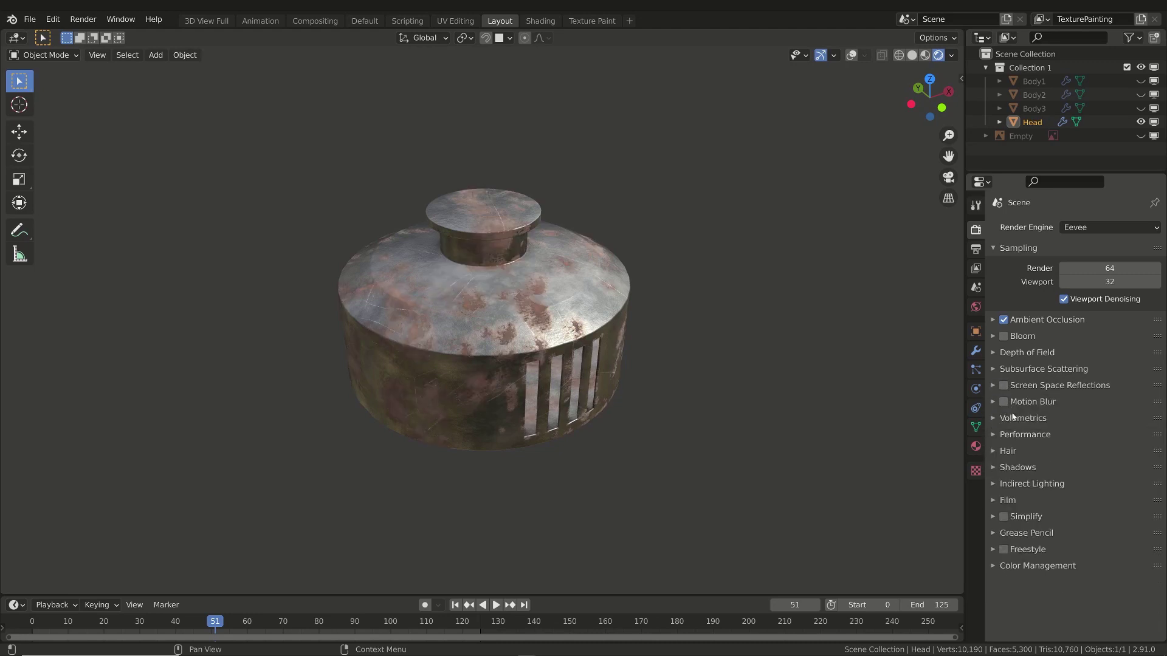
pyautogui.click(1004, 385)
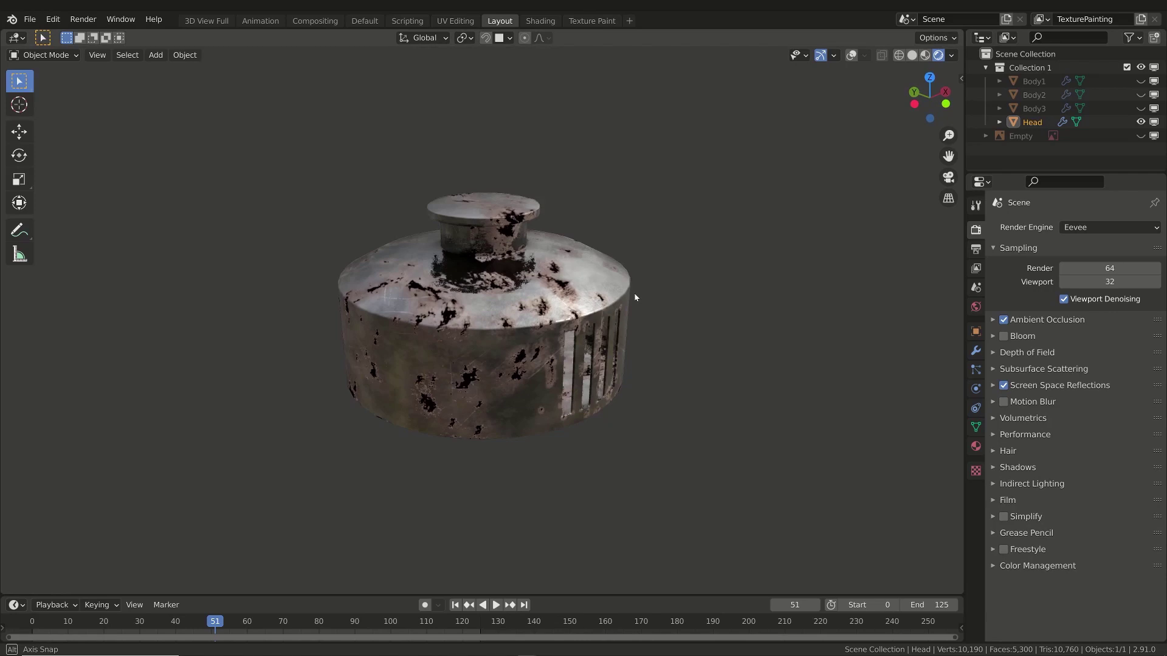
pyautogui.moveTo(618, 334); pyautogui.dragTo(629, 326, button='middle')
pyautogui.click(1004, 385)
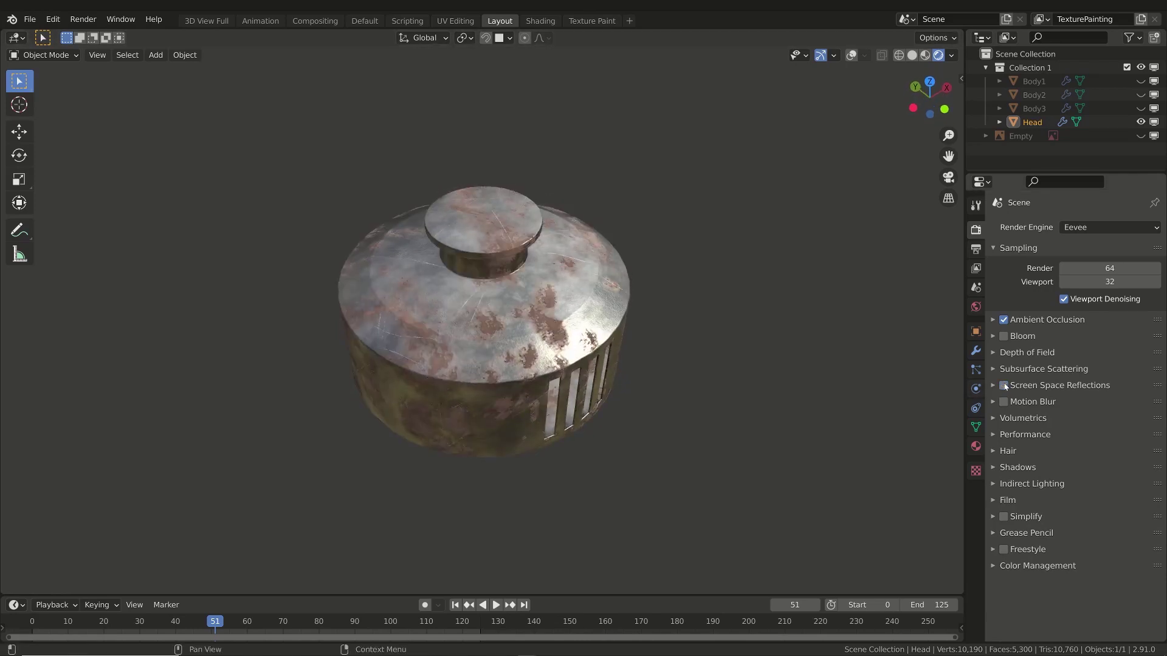
pyautogui.moveTo(546, 291); pyautogui.dragTo(534, 286, button='middle')
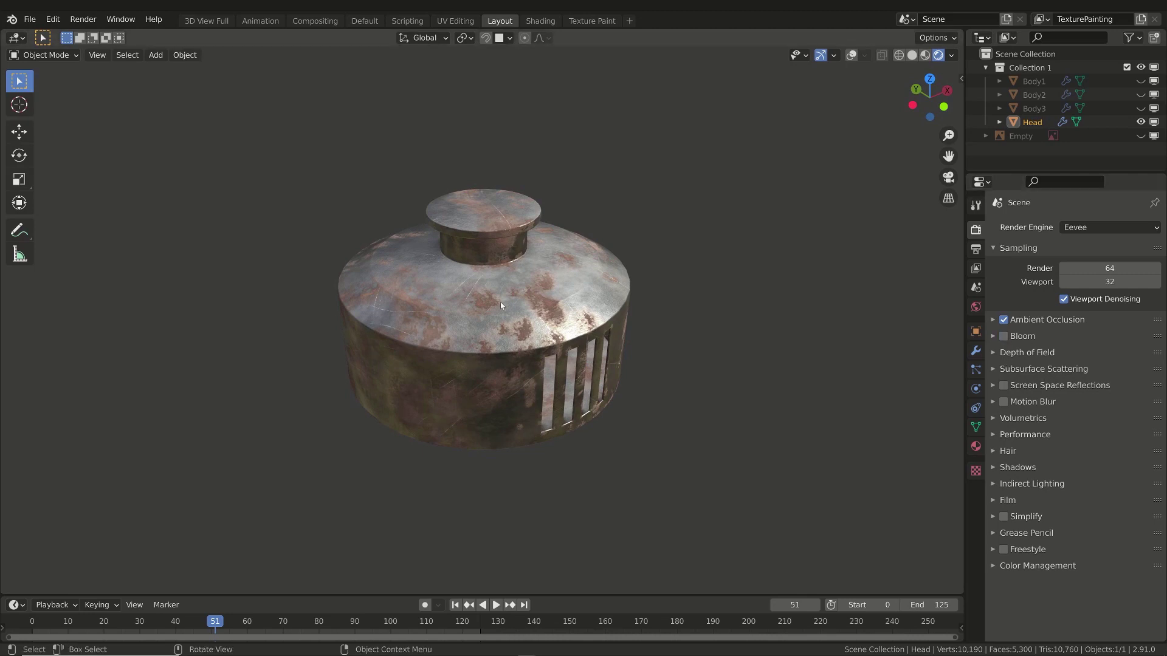
pyautogui.moveTo(503, 332); pyautogui.dragTo(489, 336, button='middle')
pyautogui.click(994, 467)
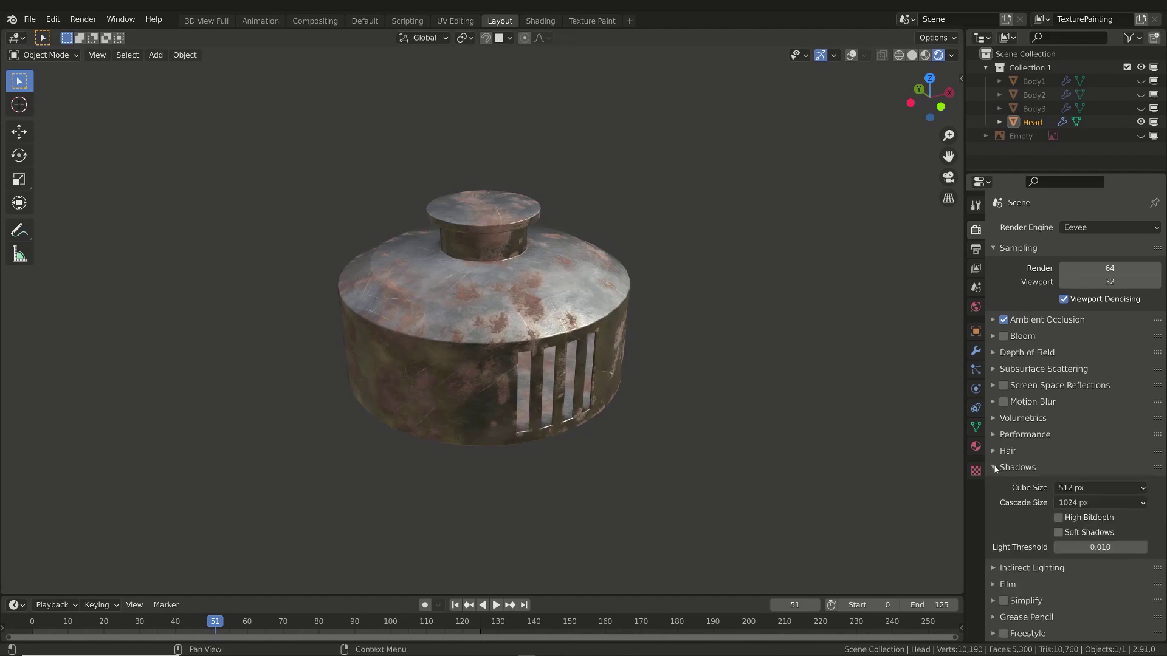
pyautogui.click(994, 467)
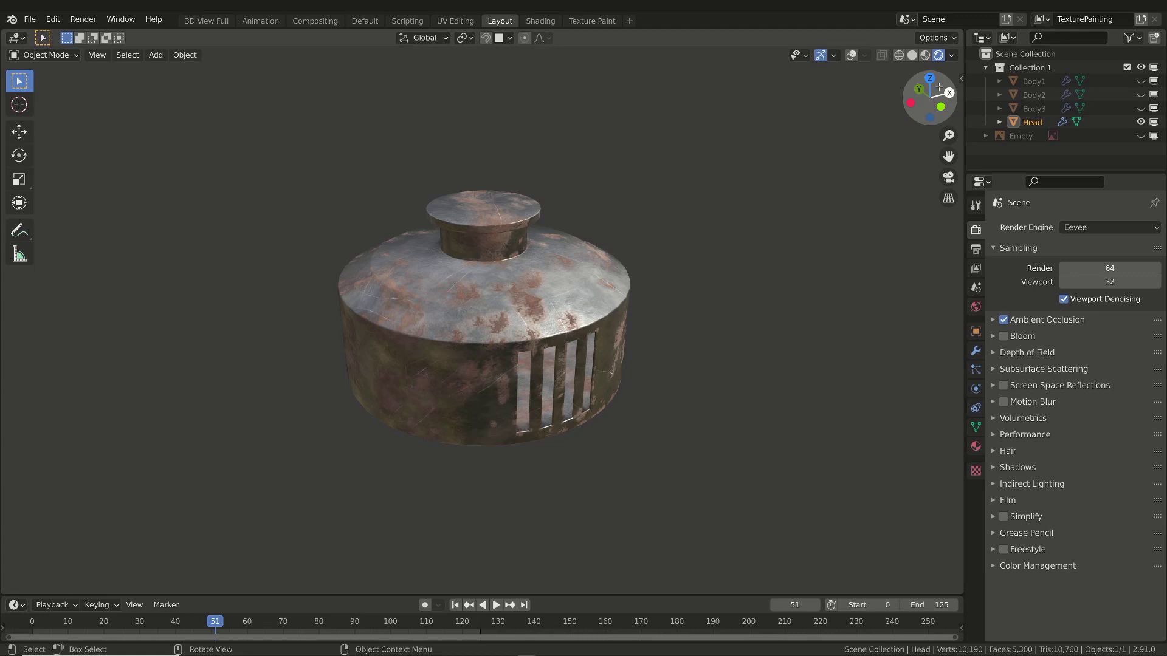
# Compare Material Preview with Rendered shading, then show the World settings and viewport lighting options
pyautogui.click(926, 56)
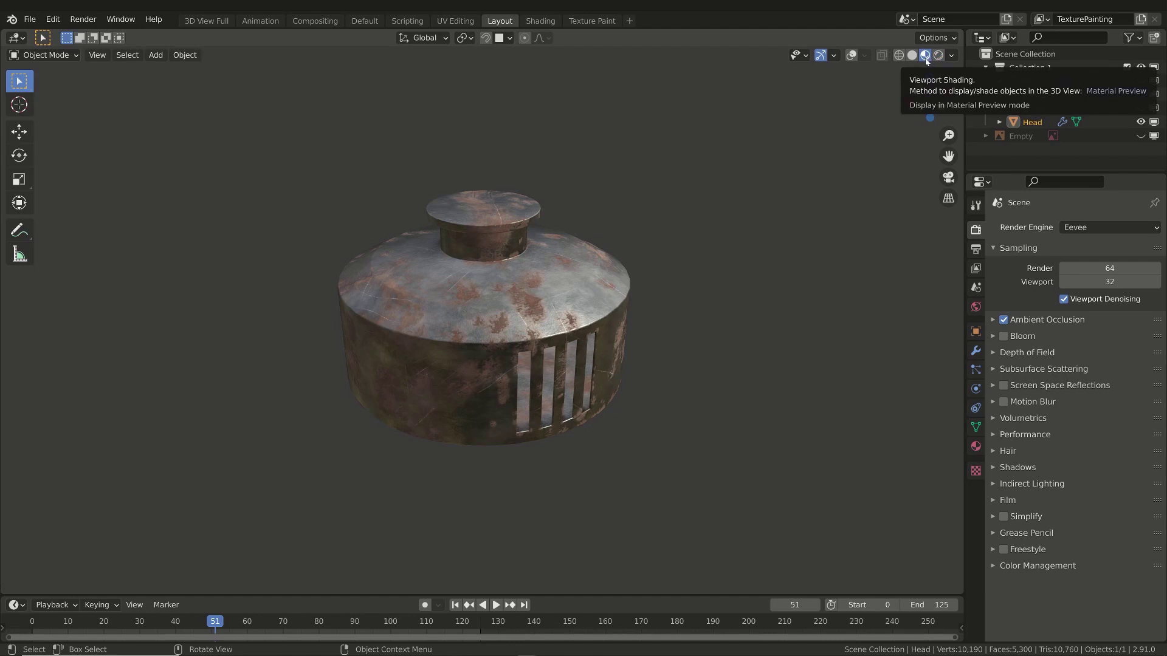
pyautogui.click(937, 56)
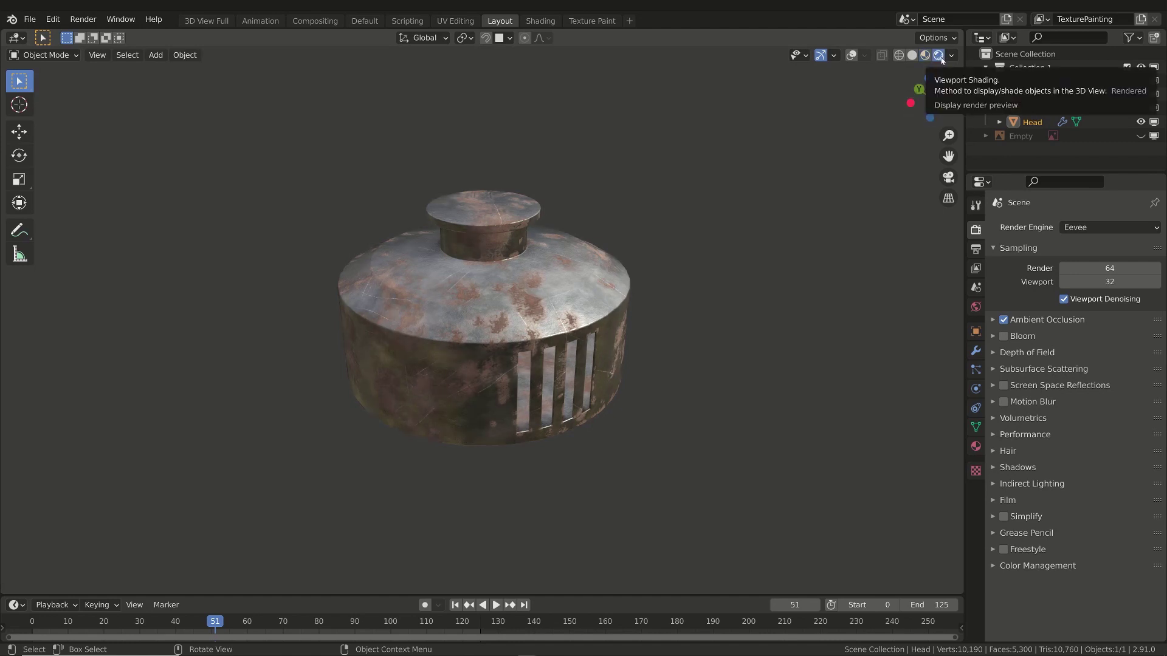
pyautogui.click(952, 55)
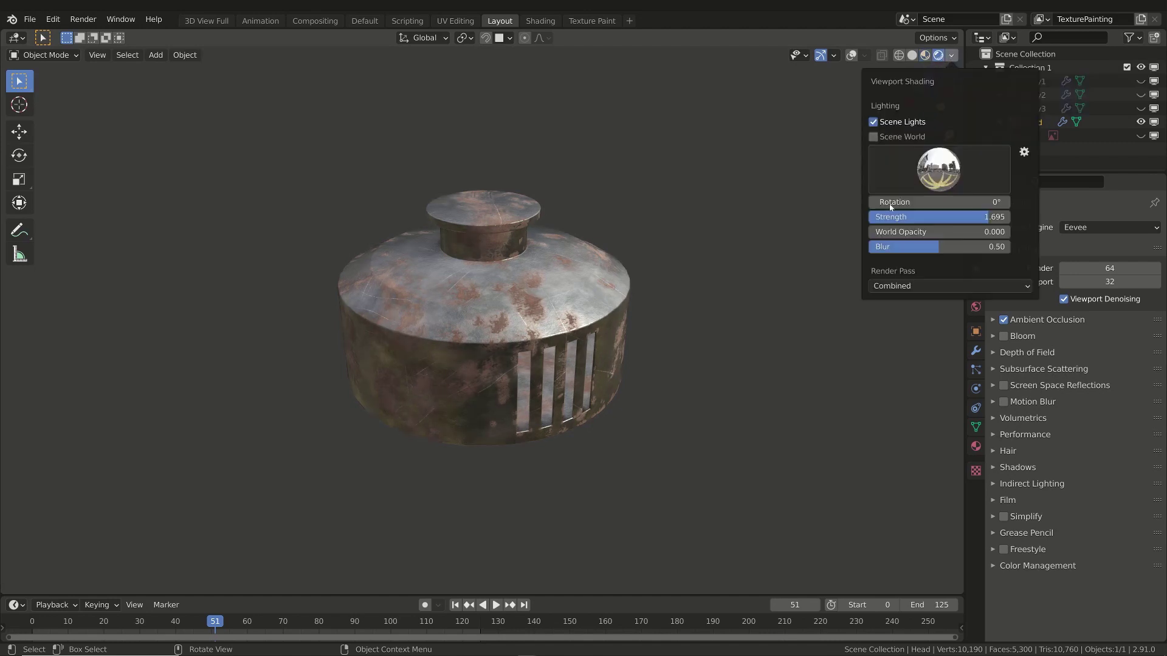
pyautogui.click(975, 307)
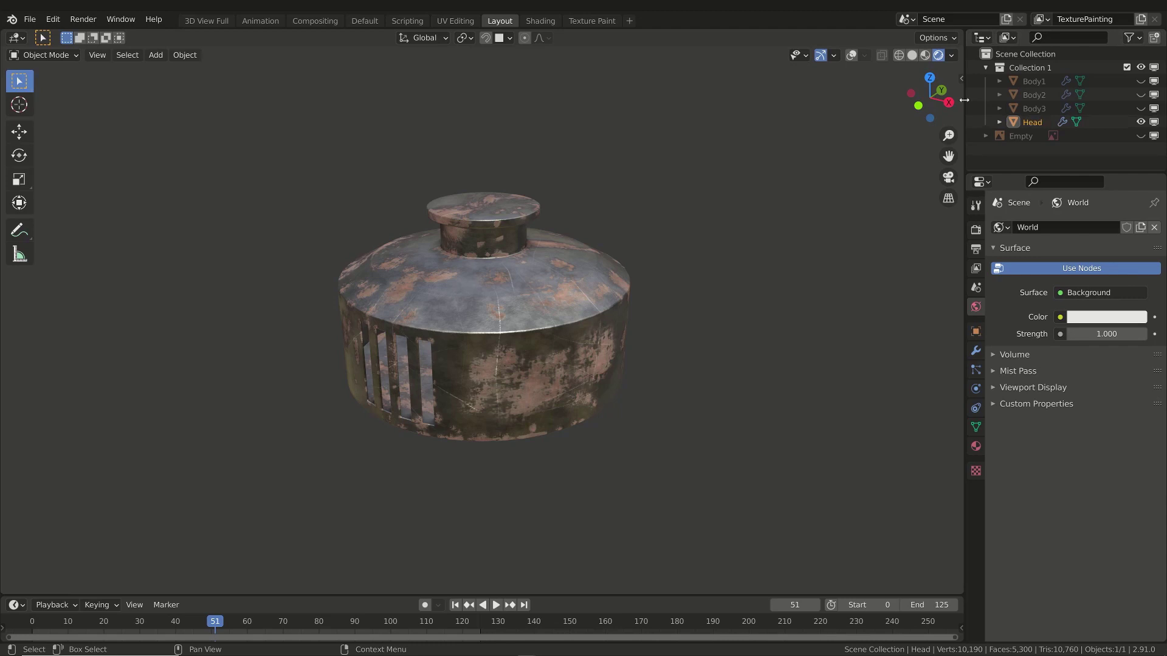
pyautogui.click(952, 55)
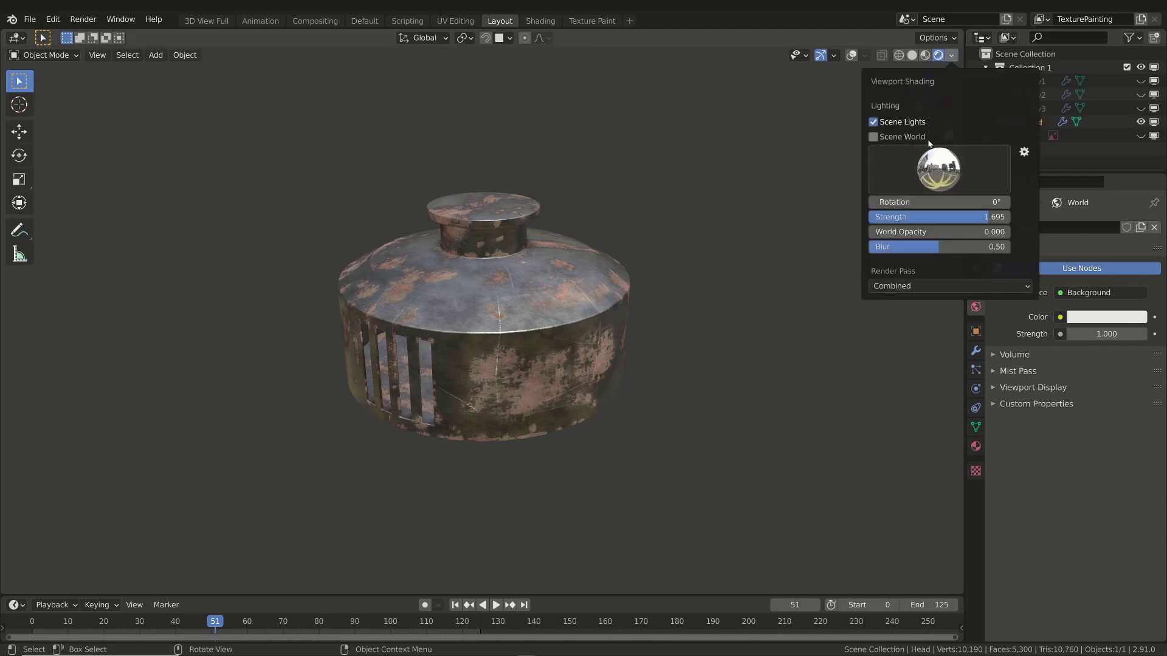
# Toggle the viewport shading popover closed and open several times
pyautogui.click(952, 57)
pyautogui.click(952, 57)
pyautogui.click(944, 56)
pyautogui.click(952, 56)
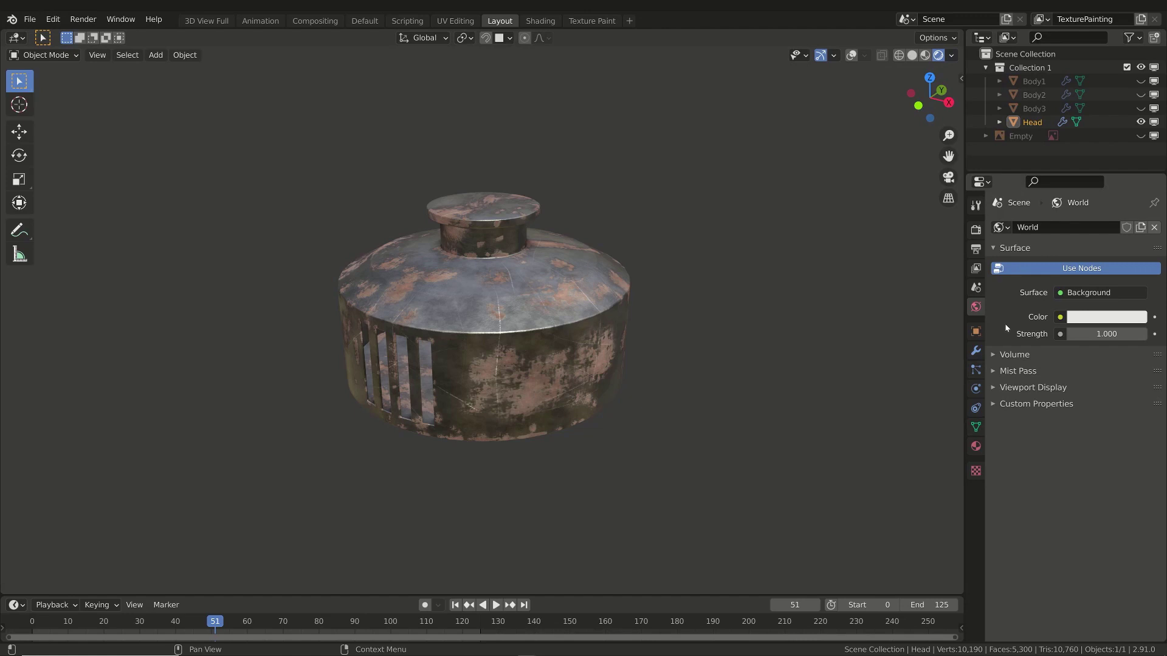
pyautogui.click(952, 55)
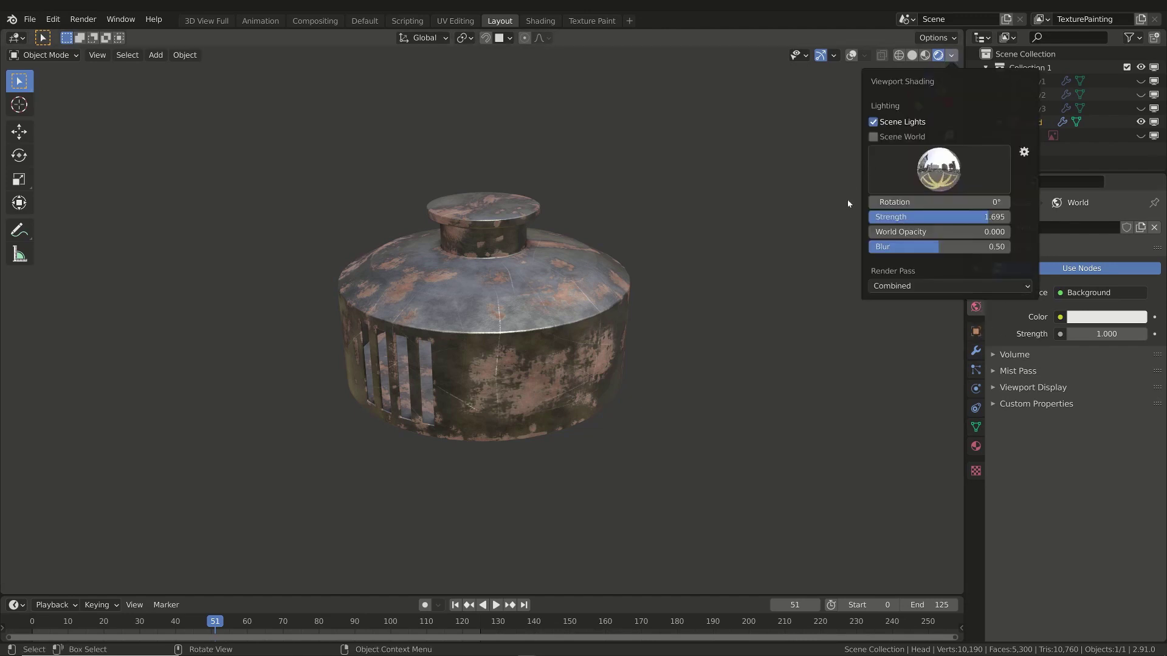
# Preview the head under the second studio, dark studio and sky HDRI environments
pyautogui.click(939, 167)
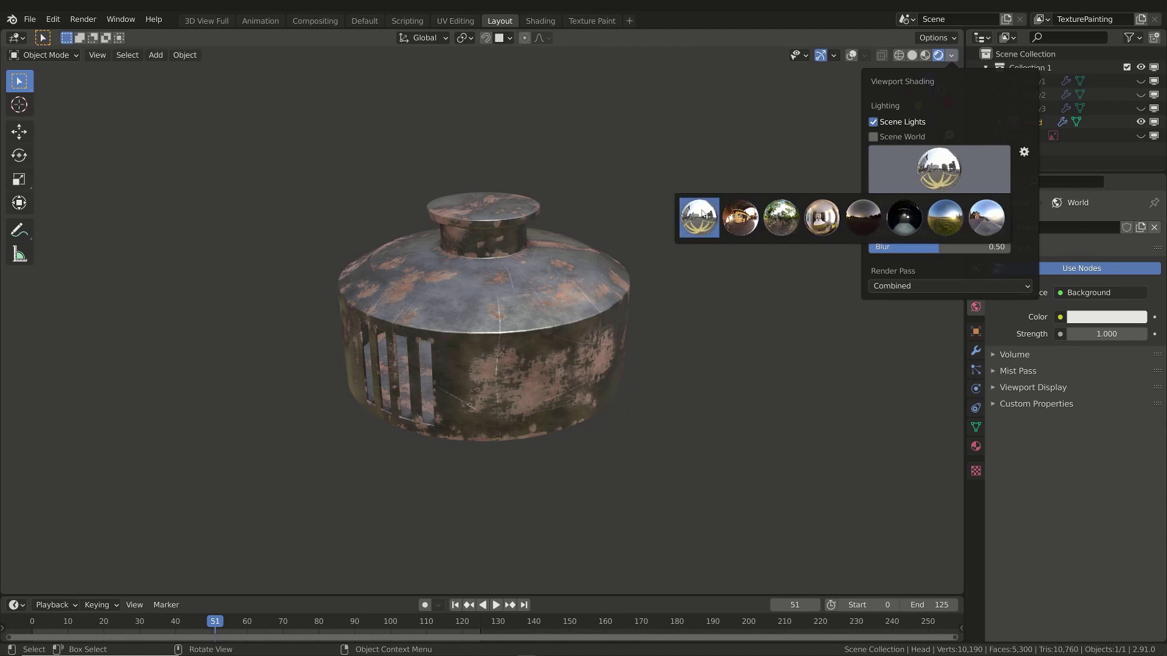
pyautogui.click(740, 217)
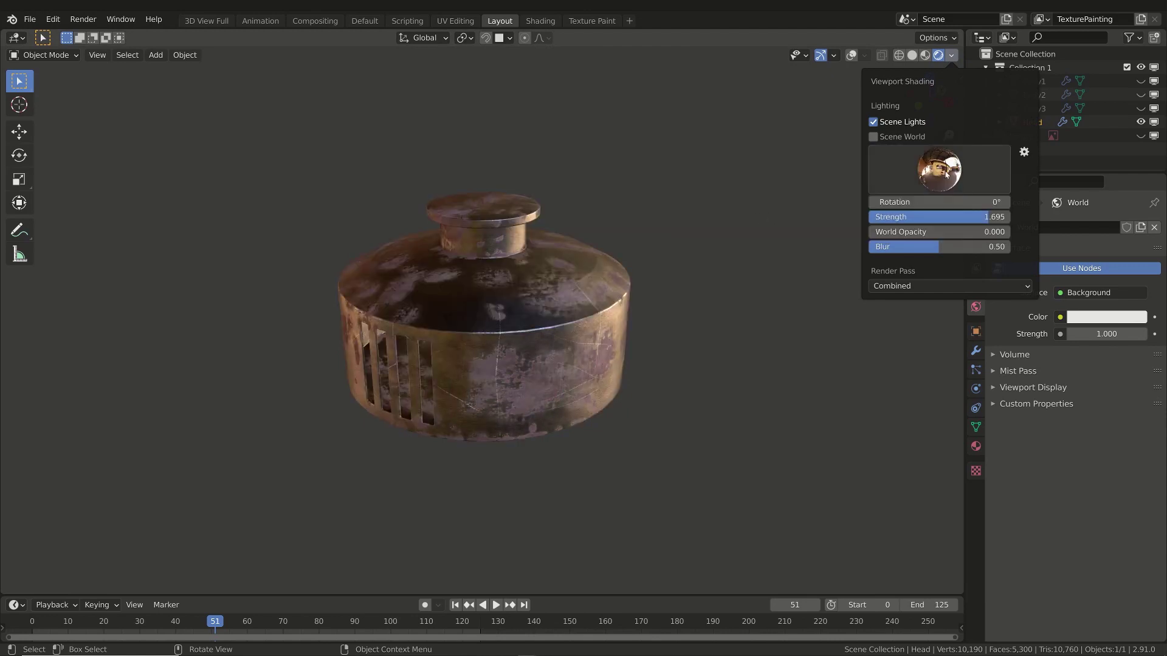
pyautogui.click(942, 178)
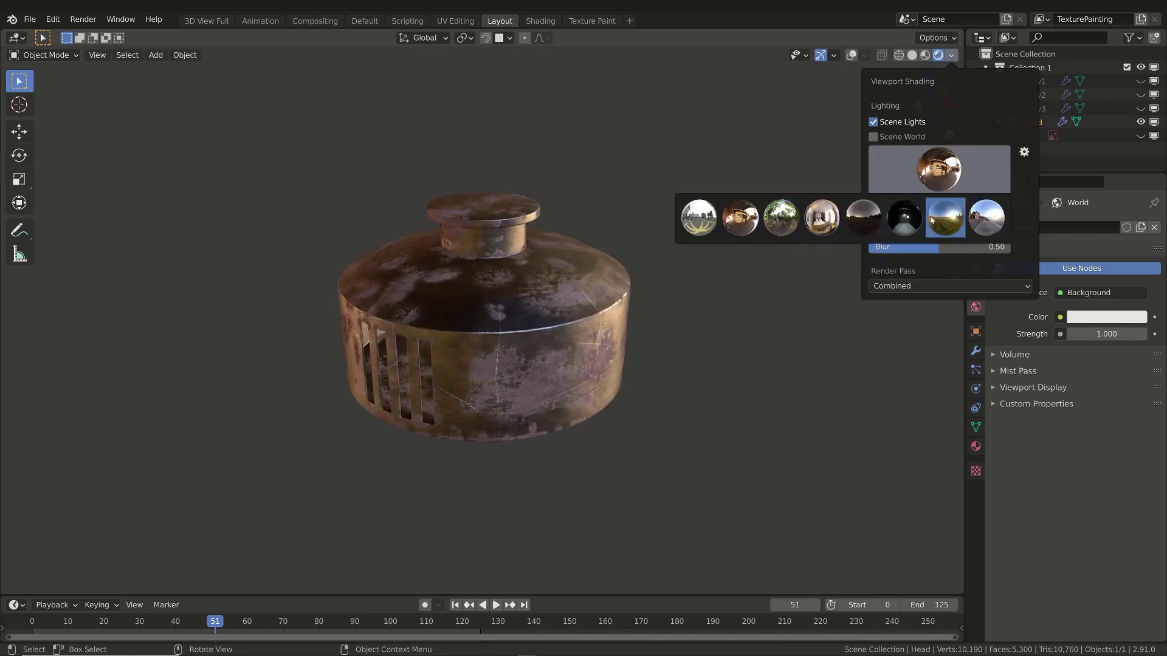
pyautogui.click(906, 217)
pyautogui.click(939, 169)
pyautogui.click(949, 217)
# Light the head with the city.exr HDRI and orbit to inspect it from above
pyautogui.click(952, 55)
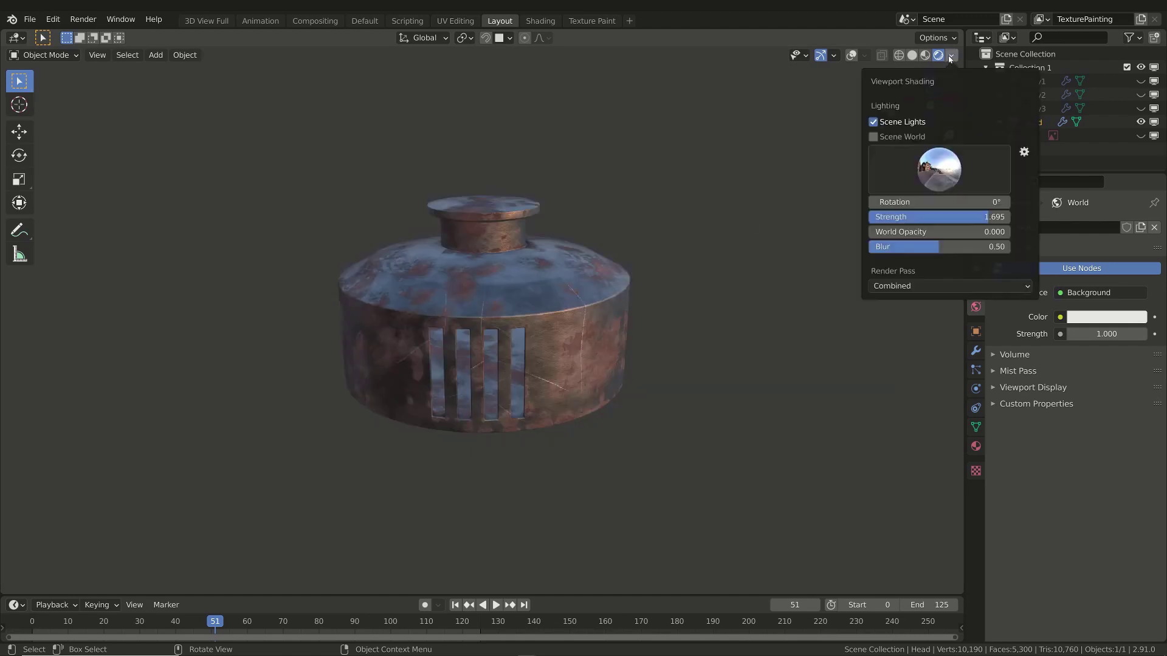
pyautogui.click(930, 169)
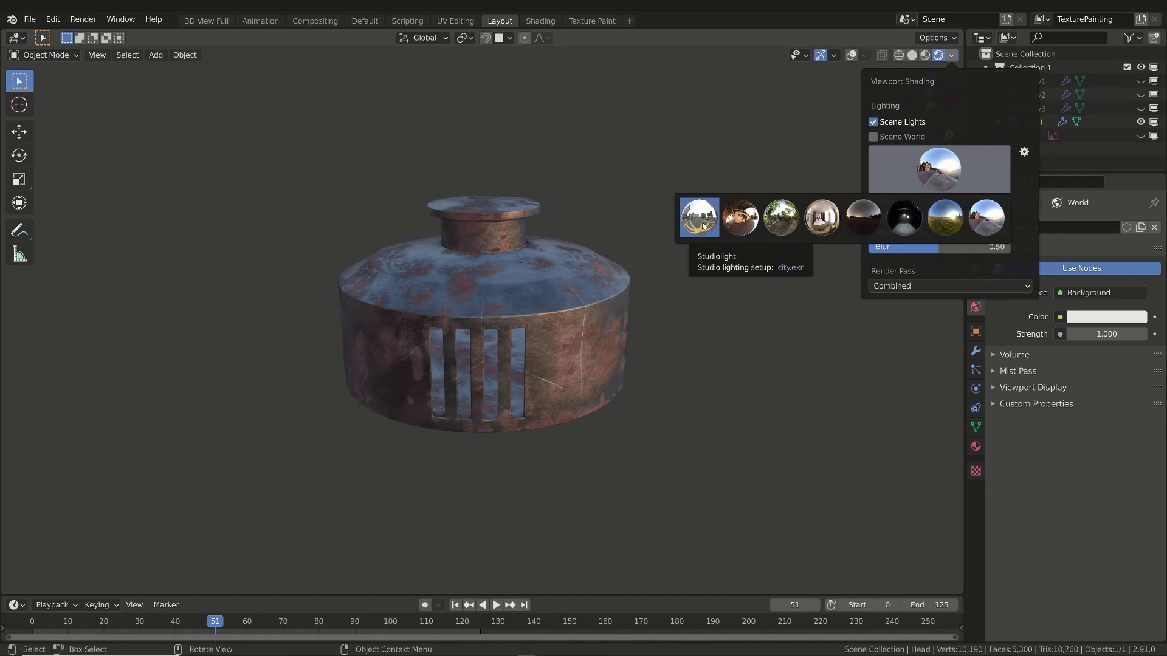
pyautogui.click(699, 217)
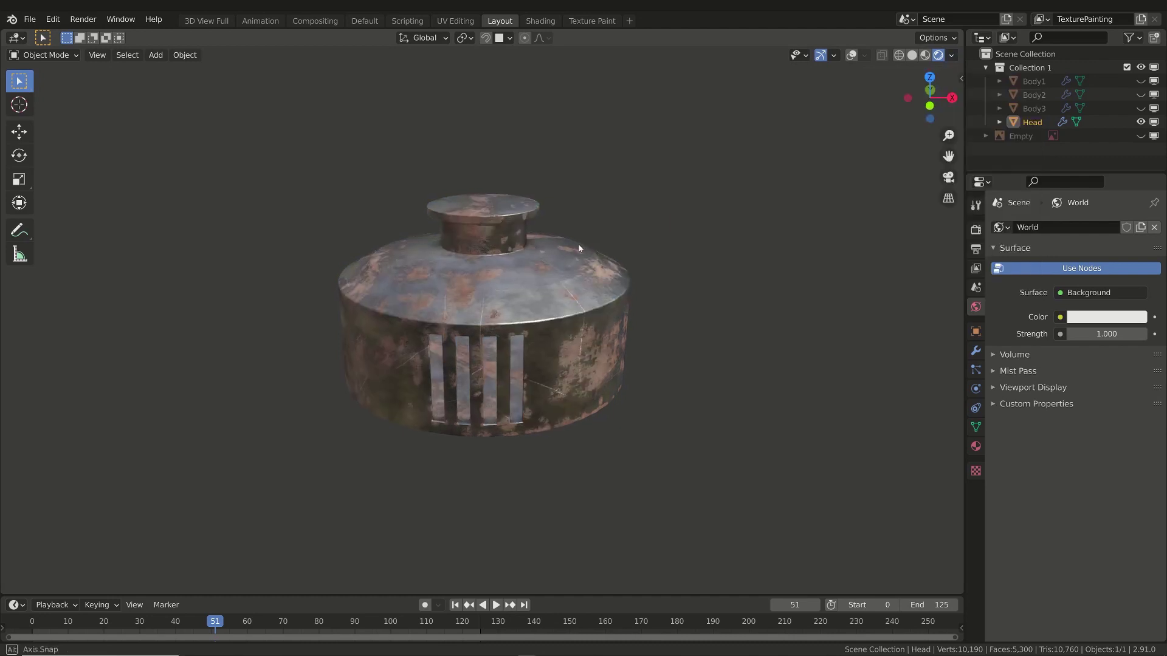
pyautogui.moveTo(584, 291)
pyautogui.mouseDown(button='middle')
pyautogui.moveTo(655, 270)
pyautogui.moveTo(662, 255)
pyautogui.moveTo(598, 257)
pyautogui.moveTo(636, 251)
pyautogui.moveTo(614, 291)
pyautogui.moveTo(490, 208)
pyautogui.mouseUp(button='middle')
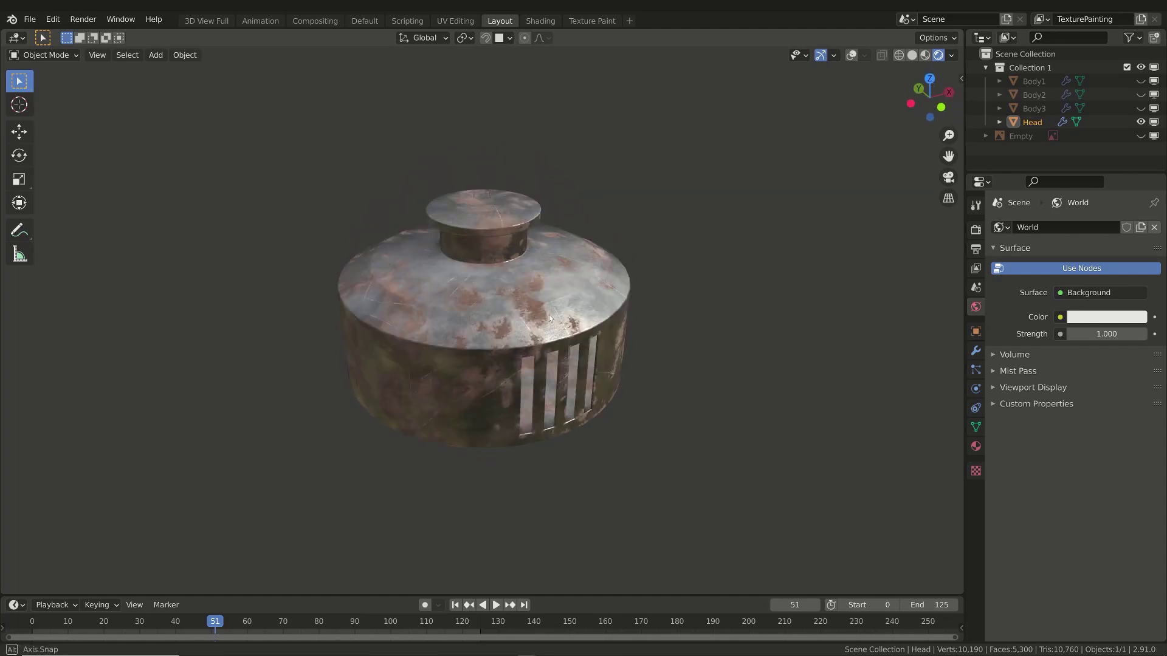
pyautogui.moveTo(549, 315); pyautogui.dragTo(510, 282, button='middle')
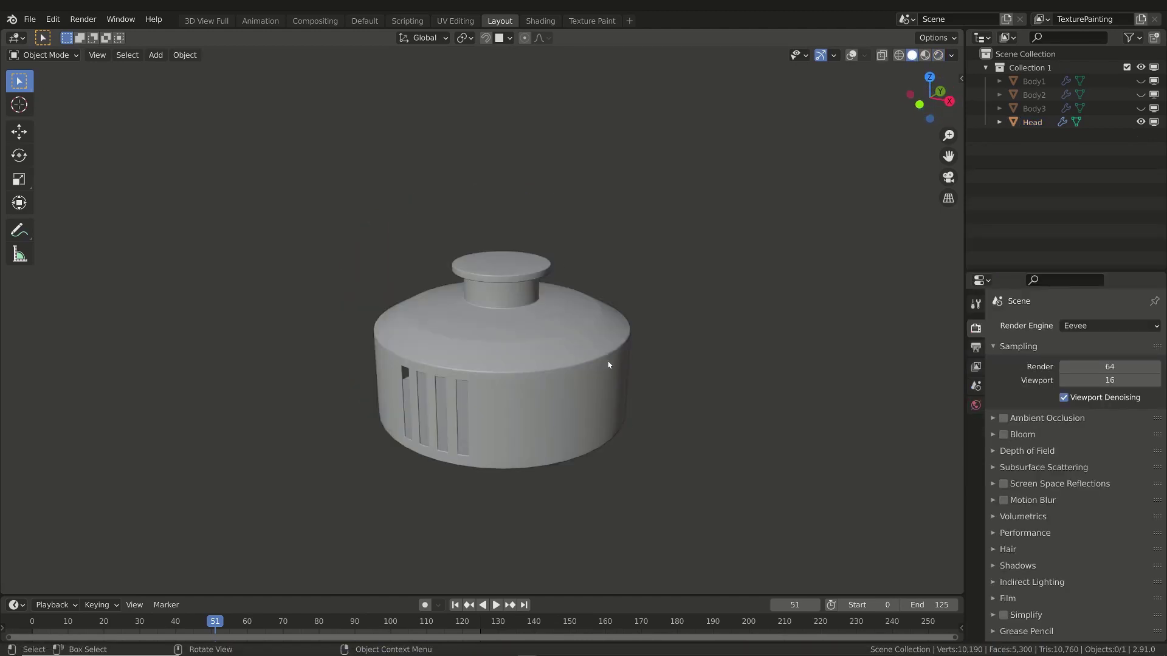
# Orbit so the vents face the front and switch the viewport to Rendered shading
pyautogui.moveTo(525, 326); pyautogui.dragTo(578, 312, button='middle')
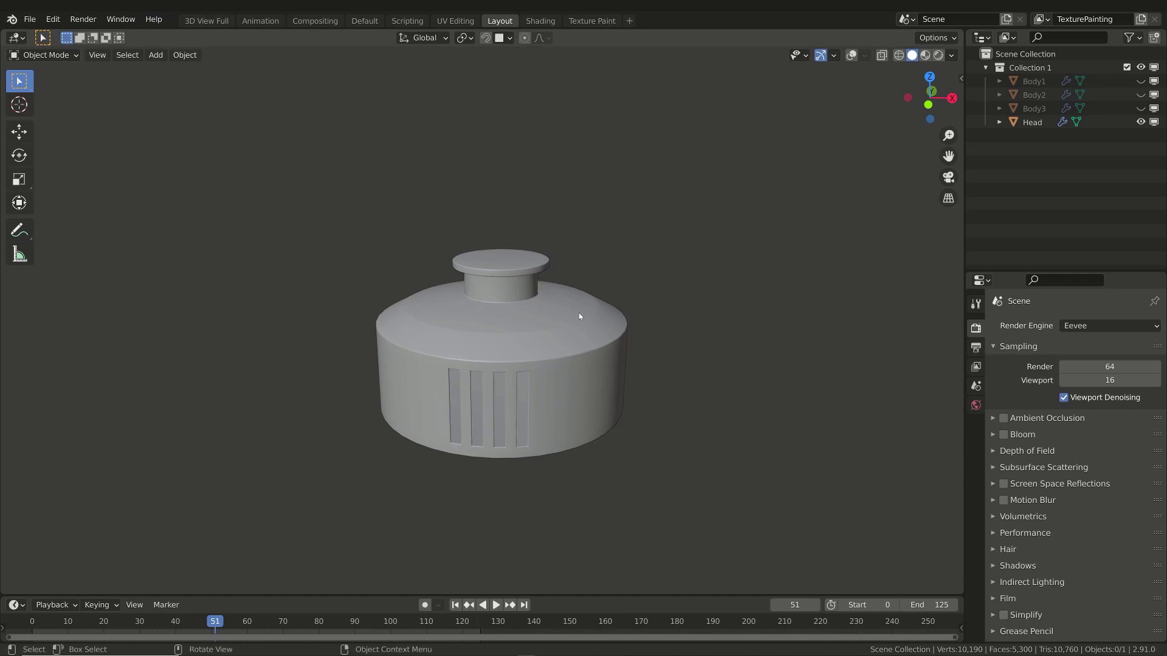
pyautogui.click(938, 56)
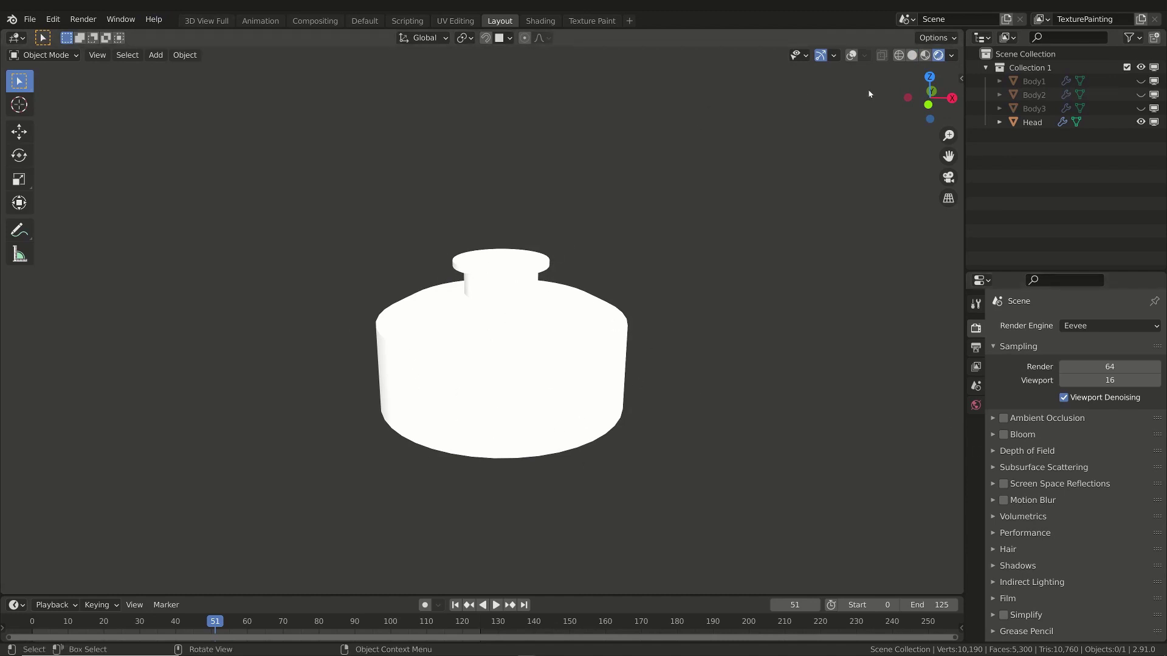
# Check Ambient Occlusion in Eevee settings, then return to Solid shading with overlays visible
pyautogui.click(952, 55)
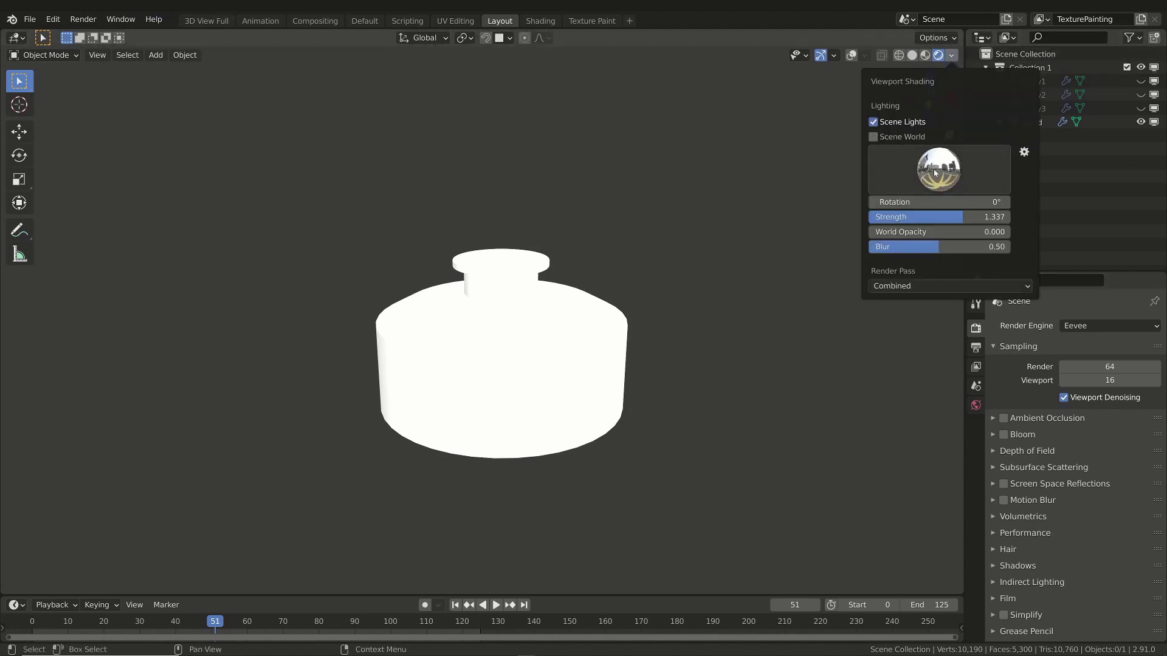
pyautogui.click(935, 174)
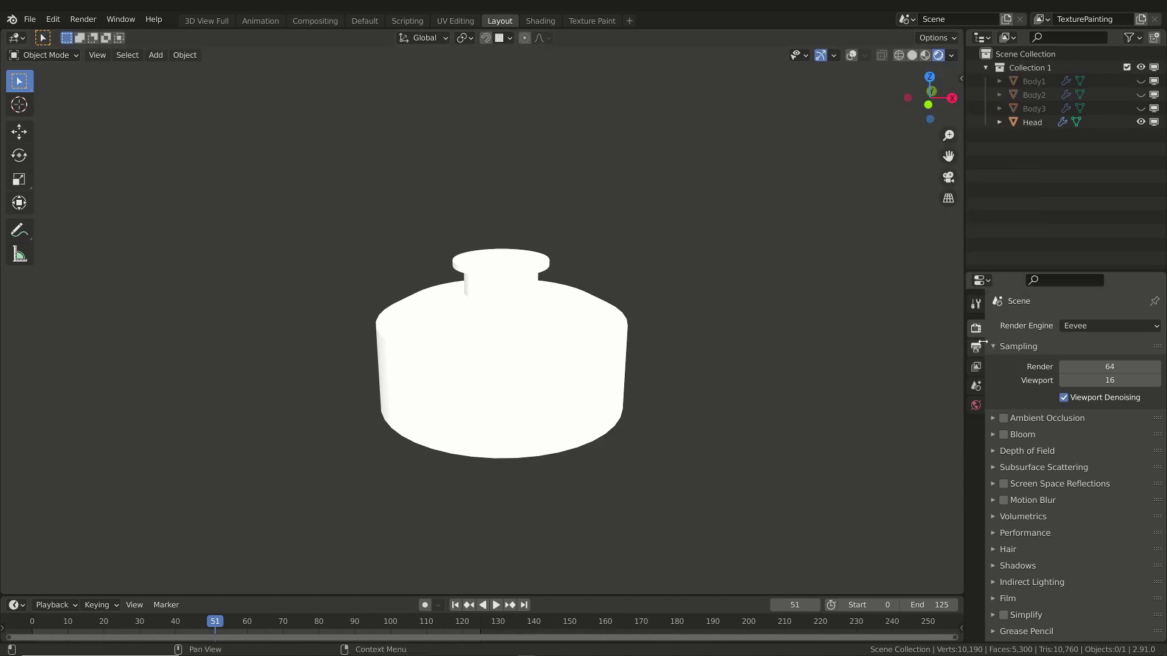
pyautogui.click(1003, 419)
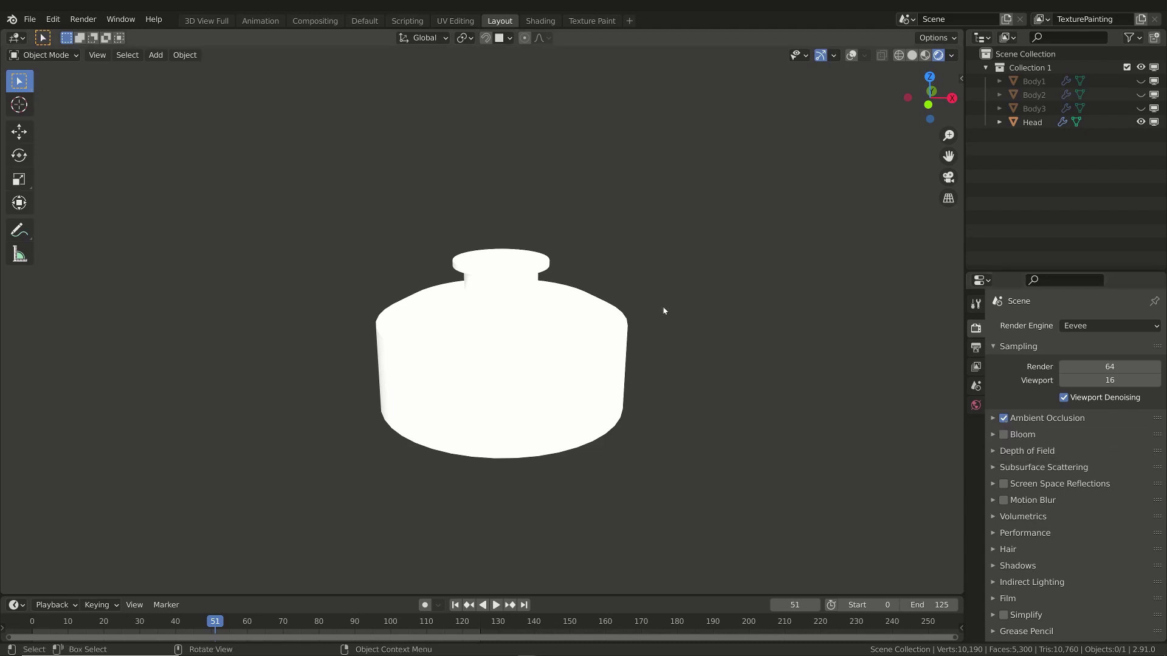
pyautogui.hotkey('shift', 'alt', 'z')
pyautogui.press('z')
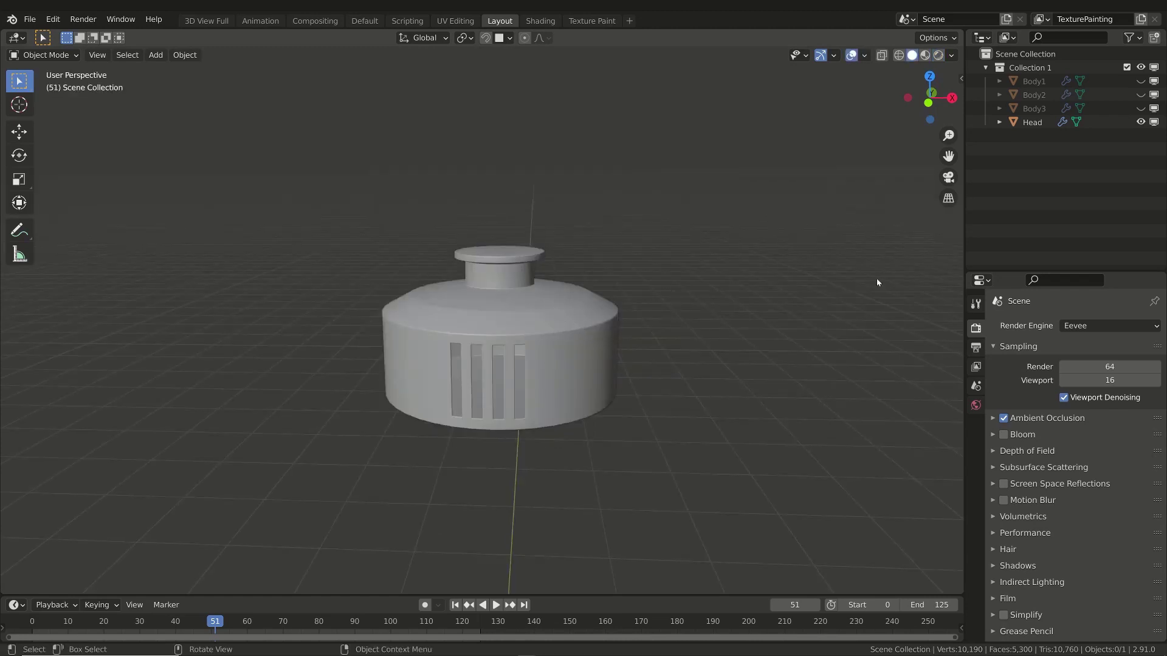
# Select Head and add a new material to it named 'Metallo'
pyautogui.click(523, 319)
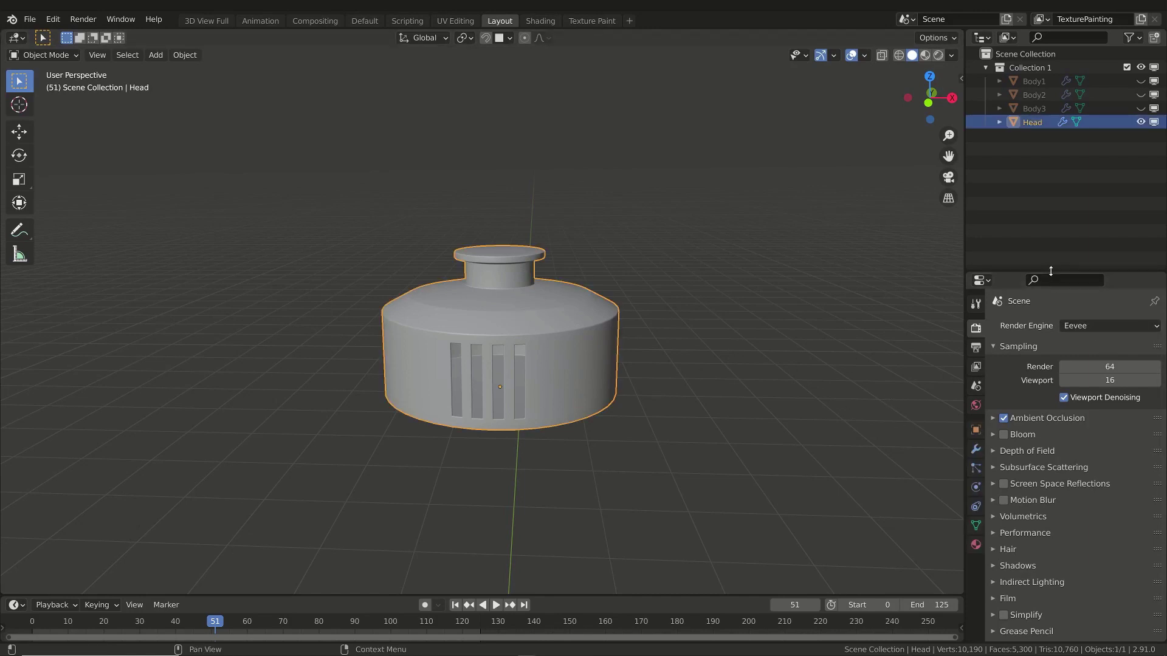
pyautogui.moveTo(1033, 272); pyautogui.dragTo(1033, 222)
pyautogui.click(975, 493)
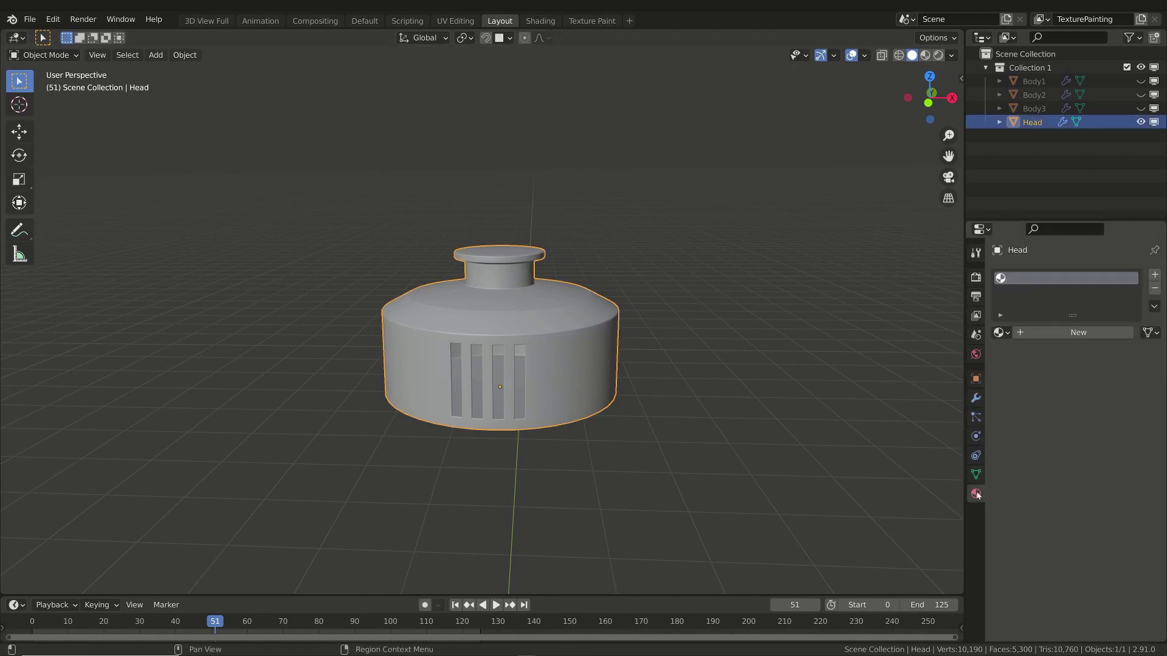
pyautogui.click(1058, 332)
pyautogui.click(1058, 333)
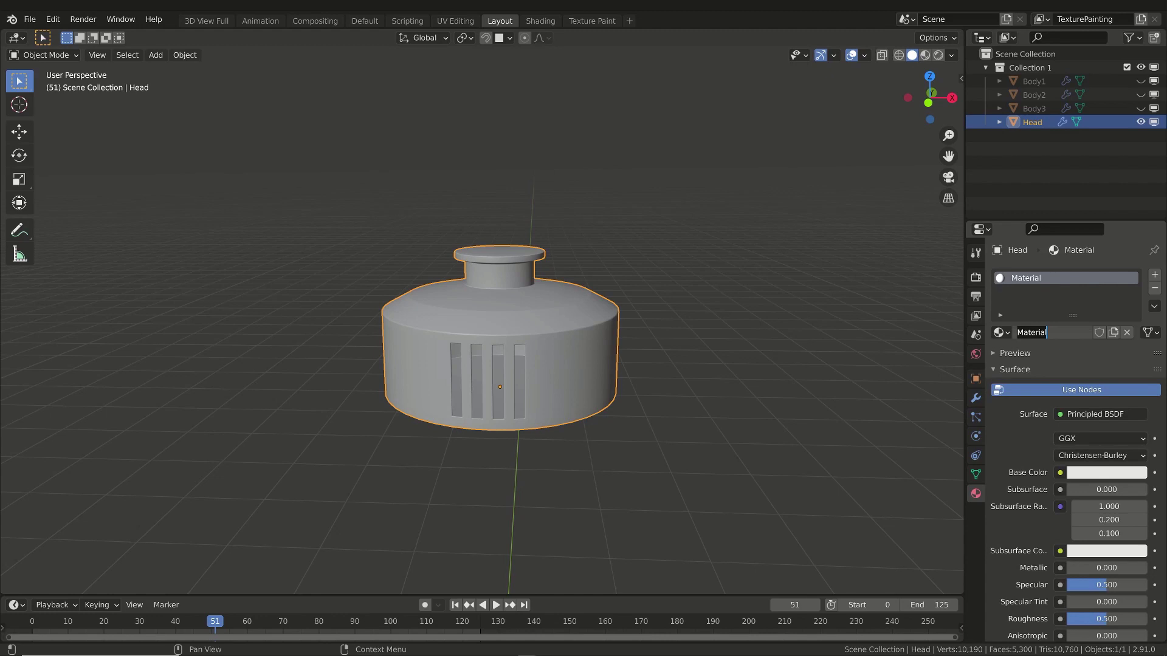
pyautogui.write('Metallo')
pyautogui.press('Return')
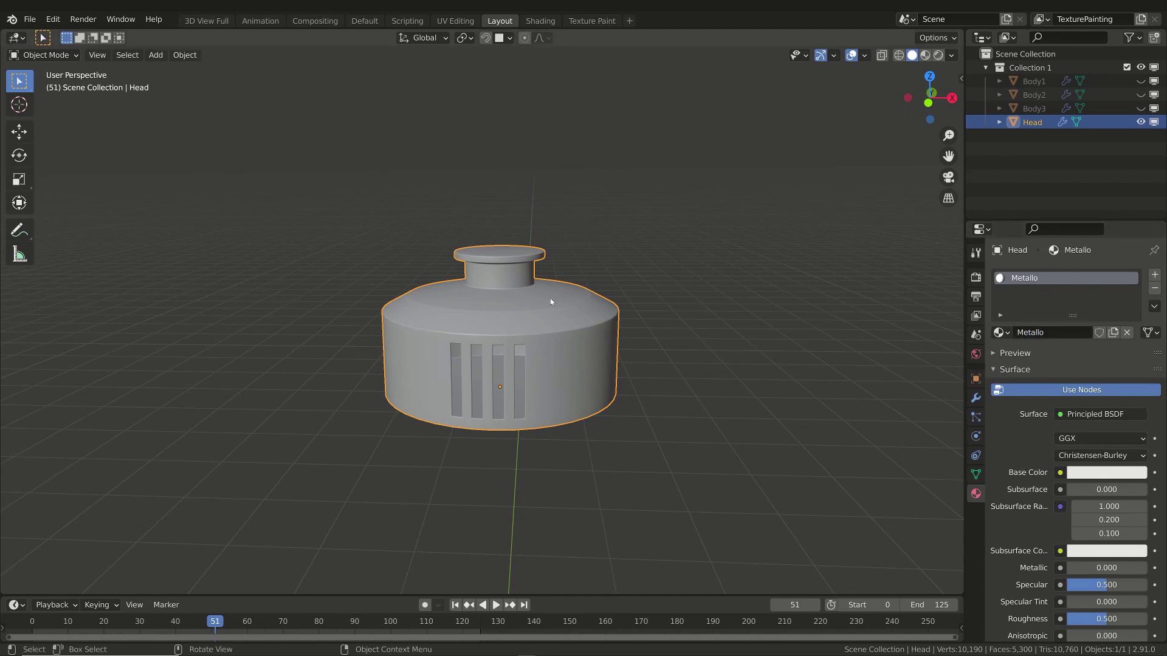
# Switch to the Shading workspace, resize the node editor and viewport, and use Rendered shading
pyautogui.click(541, 21)
pyautogui.moveTo(611, 378); pyautogui.dragTo(587, 287)
pyautogui.keyDown('shift'); pyautogui.moveTo(586, 248); pyautogui.dragTo(591, 155, button='middle'); pyautogui.keyUp('shift')
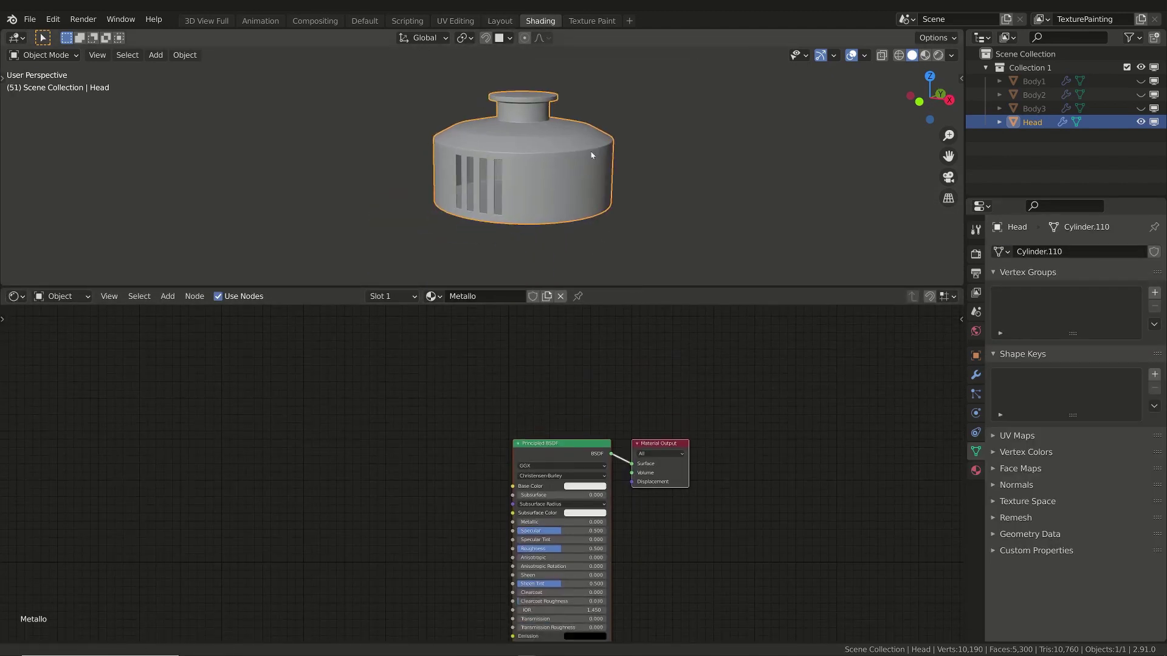
pyautogui.click(939, 55)
pyautogui.click(951, 55)
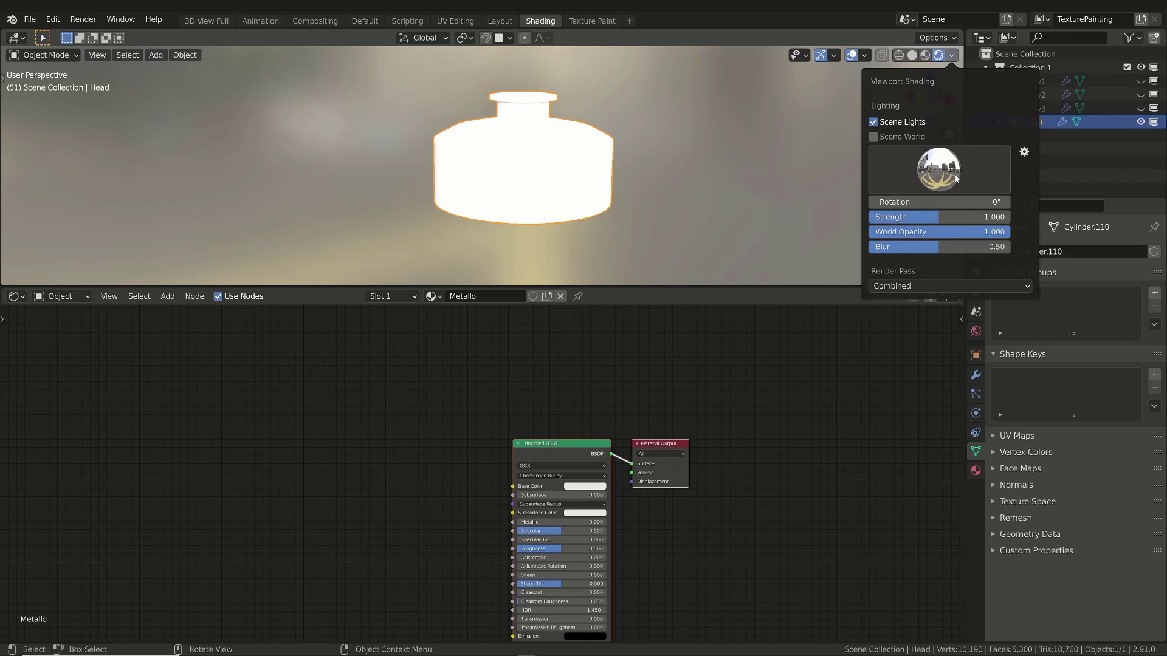
pyautogui.moveTo(698, 288); pyautogui.dragTo(698, 371)
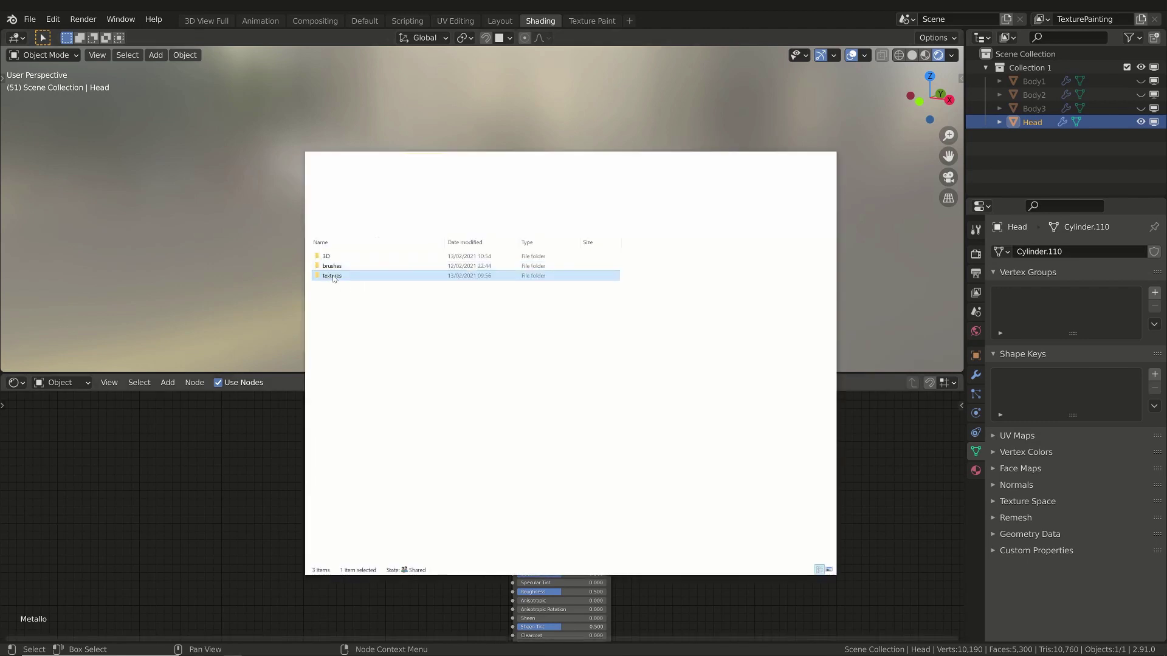
# Preview metal-reference-1.jpg, then drag it into Blender's viewport as a reference image
pyautogui.doubleClick(539, 289)
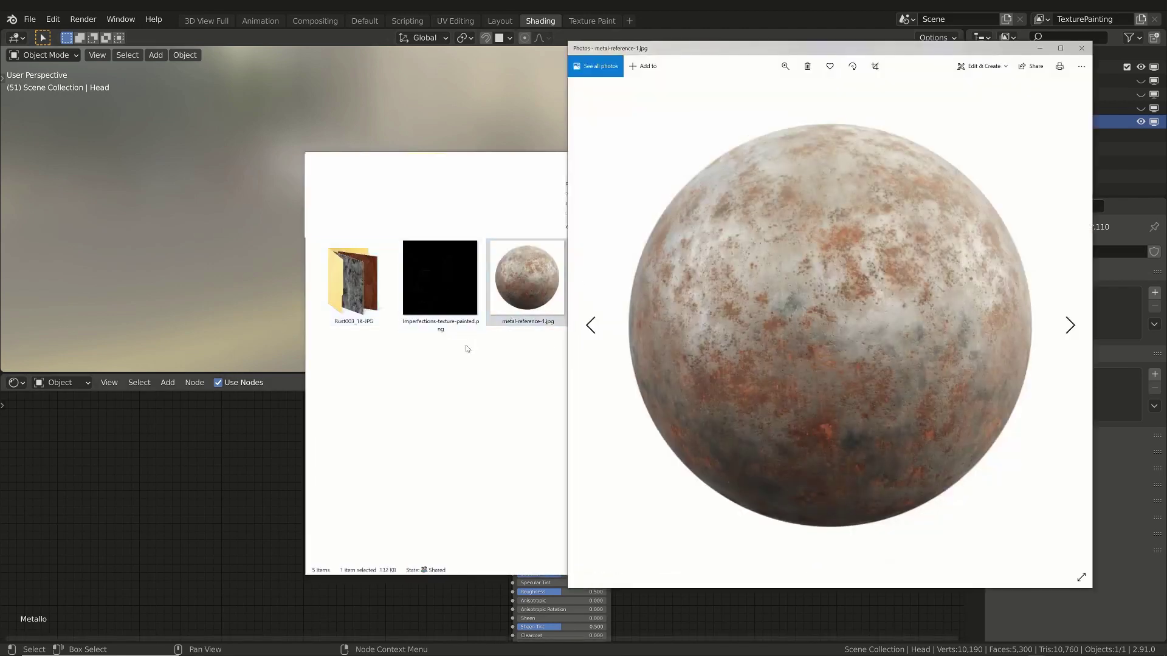
pyautogui.click(1086, 51)
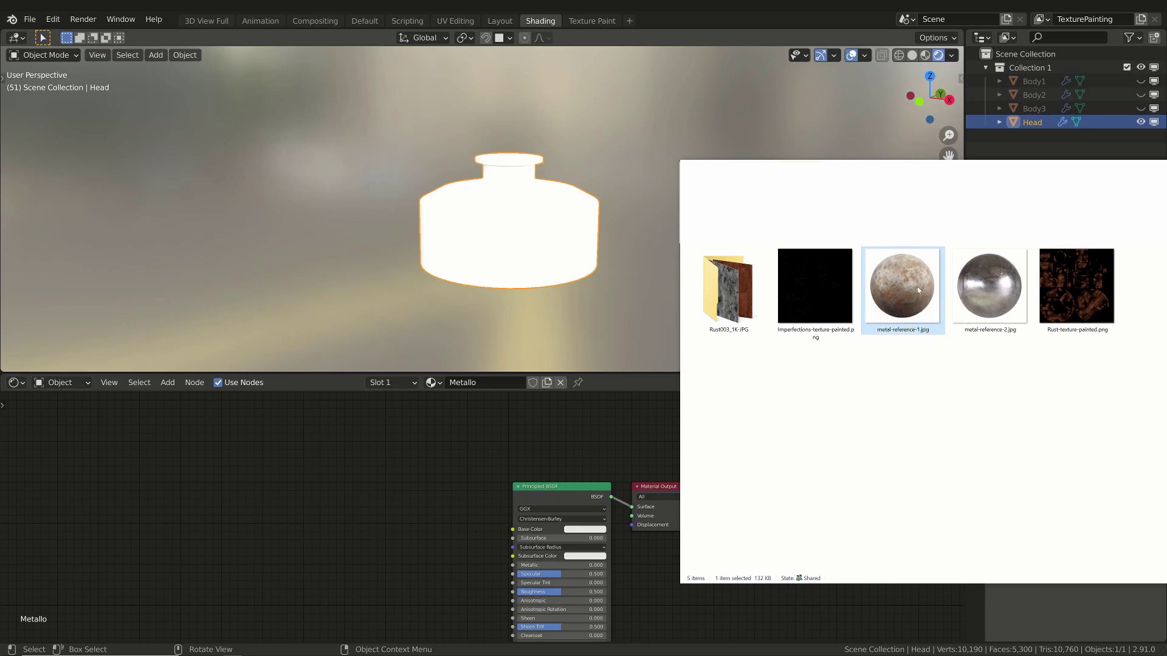
pyautogui.moveTo(918, 291); pyautogui.dragTo(316, 203)
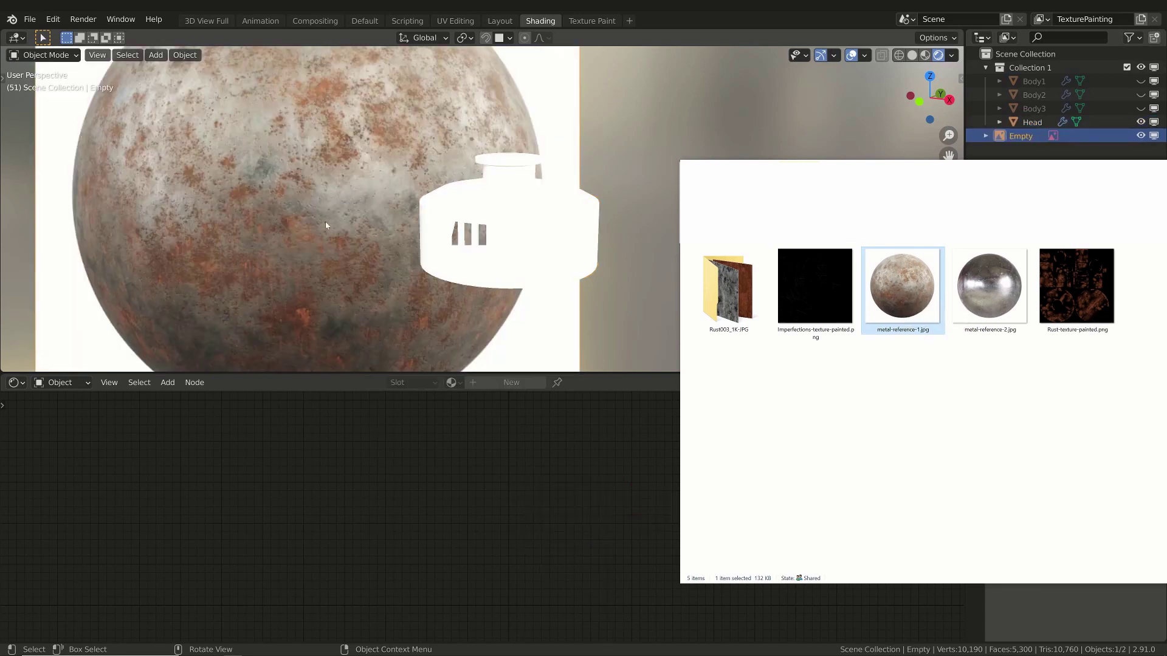
# Move the metal-reference-1.jpg image empty to a new spot beside the Head model
pyautogui.scroll(-3, 333, 185)
pyautogui.moveTo(378, 146); pyautogui.dragTo(386, 170, button='middle')
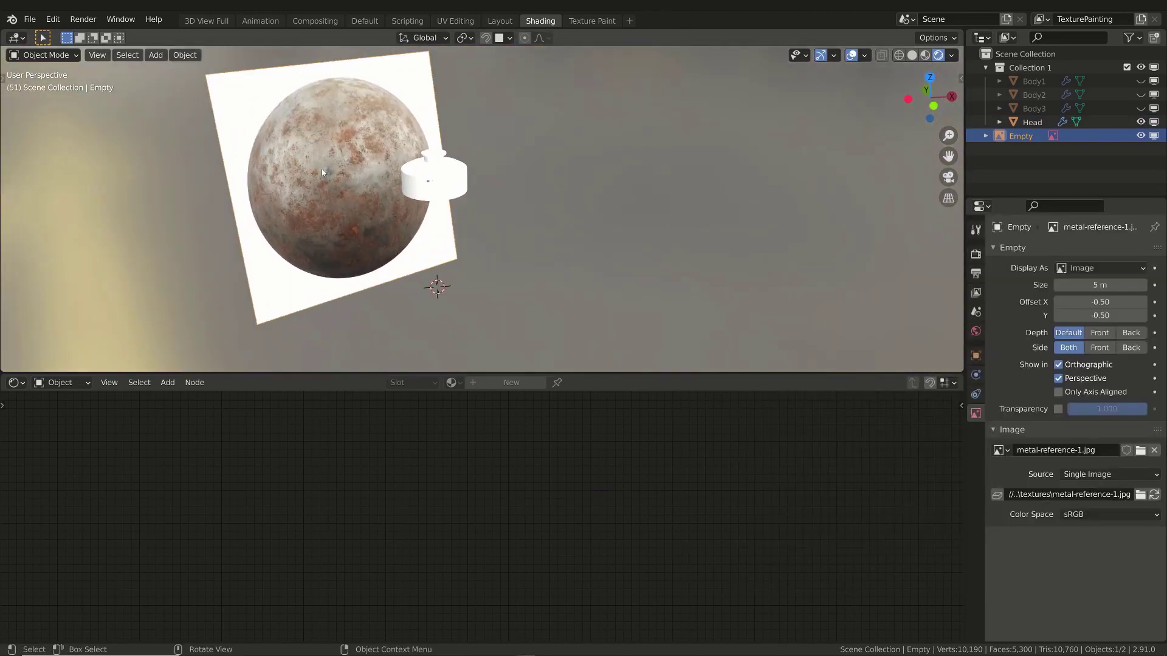
pyautogui.moveTo(490, 249); pyautogui.dragTo(457, 204, button='middle')
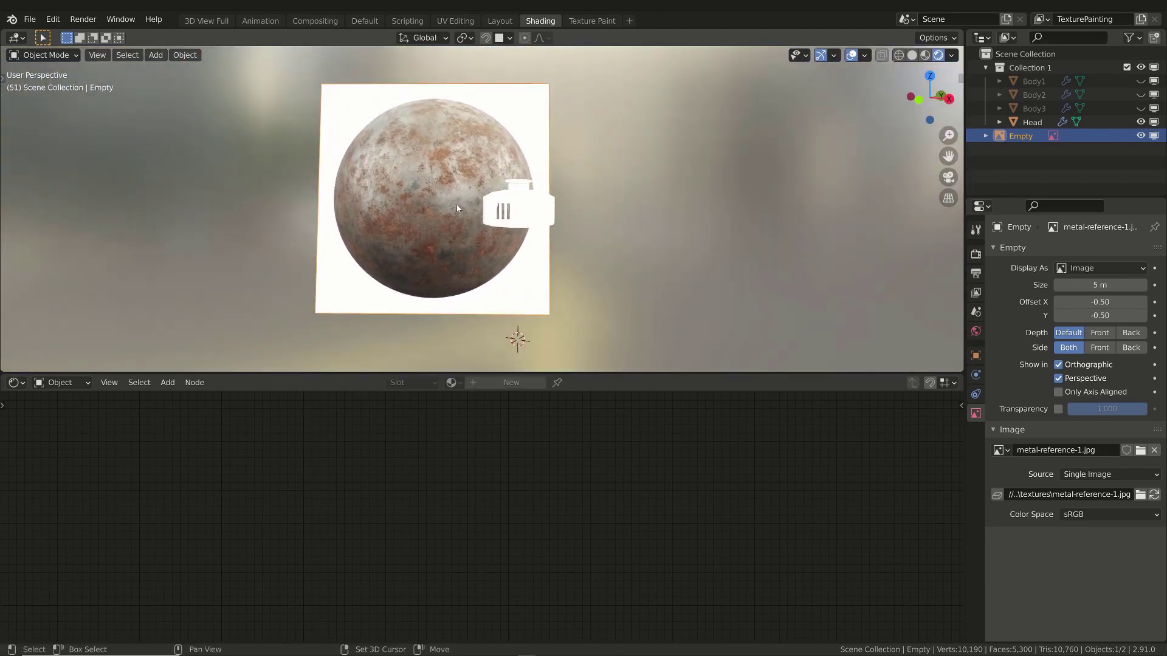
pyautogui.rightClick(411, 182)
pyautogui.press('g')
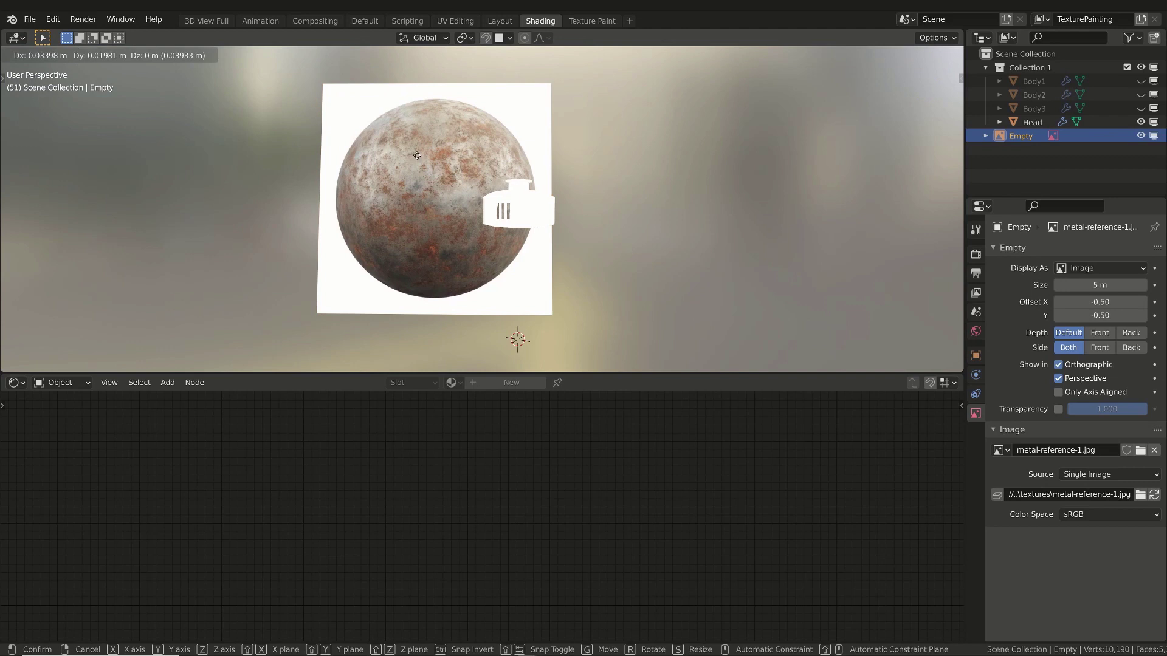
pyautogui.click(418, 154)
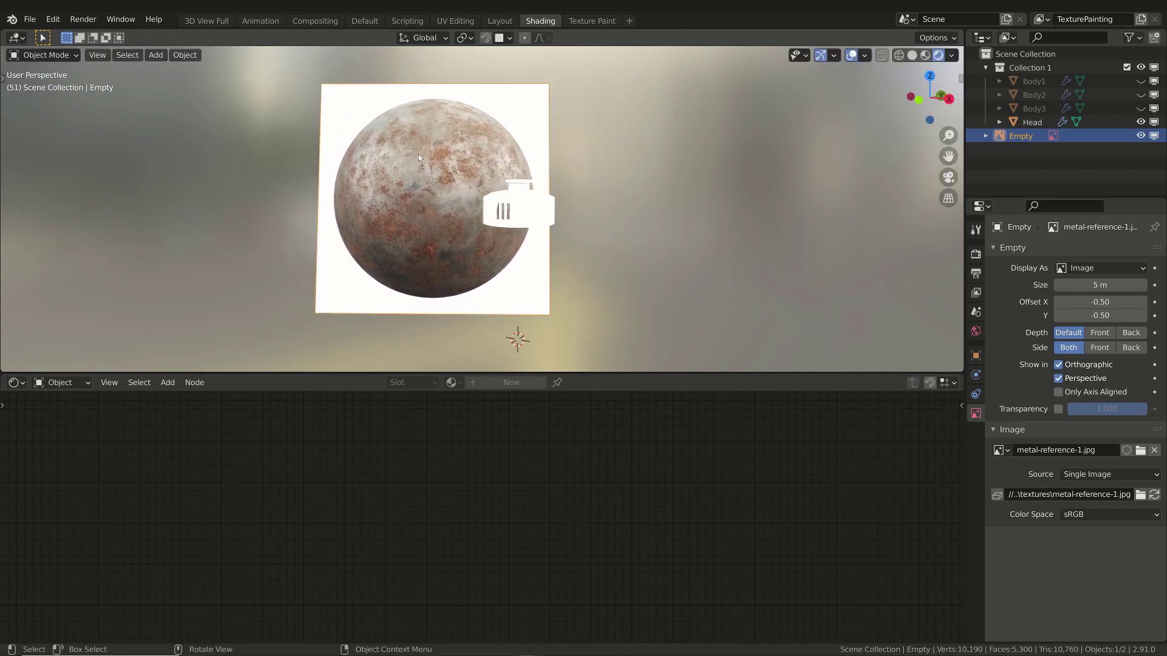
# Rescale the reference image and zoom in to check its placement behind the Head
pyautogui.press('s')
pyautogui.click(425, 167)
pyautogui.moveTo(425, 167); pyautogui.dragTo(479, 182, button='middle')
pyautogui.scroll(2, 479, 182)
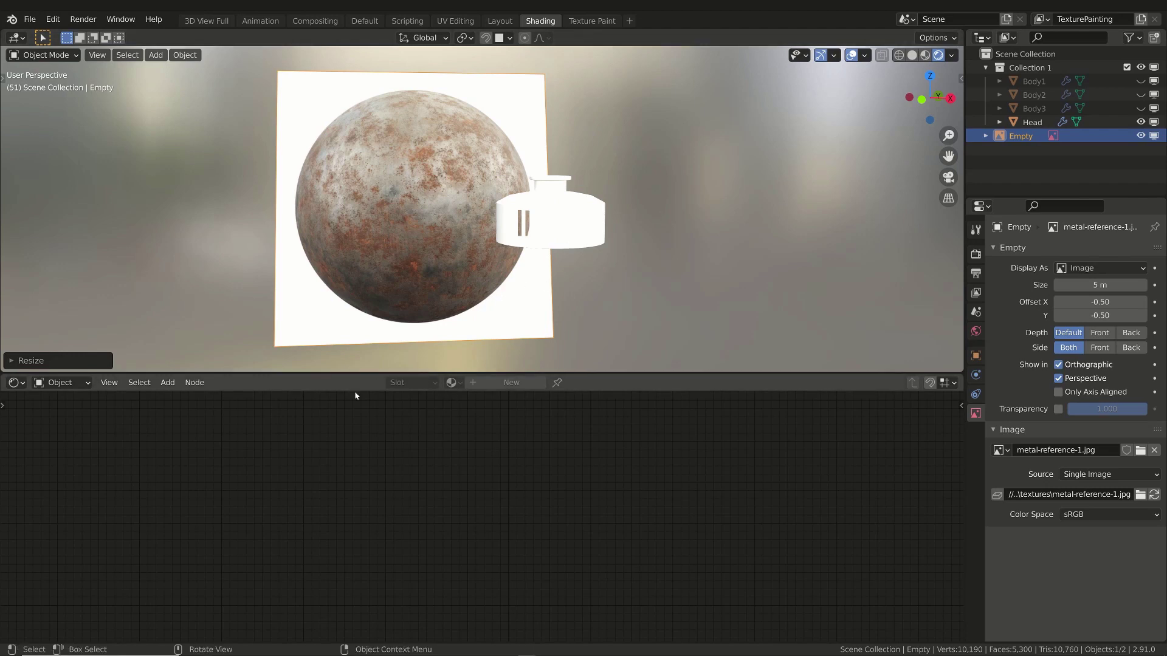
# Select the Head and show its Metallo material settings in Material Properties
pyautogui.click(587, 222)
pyautogui.moveTo(578, 506); pyautogui.dragTo(629, 461)
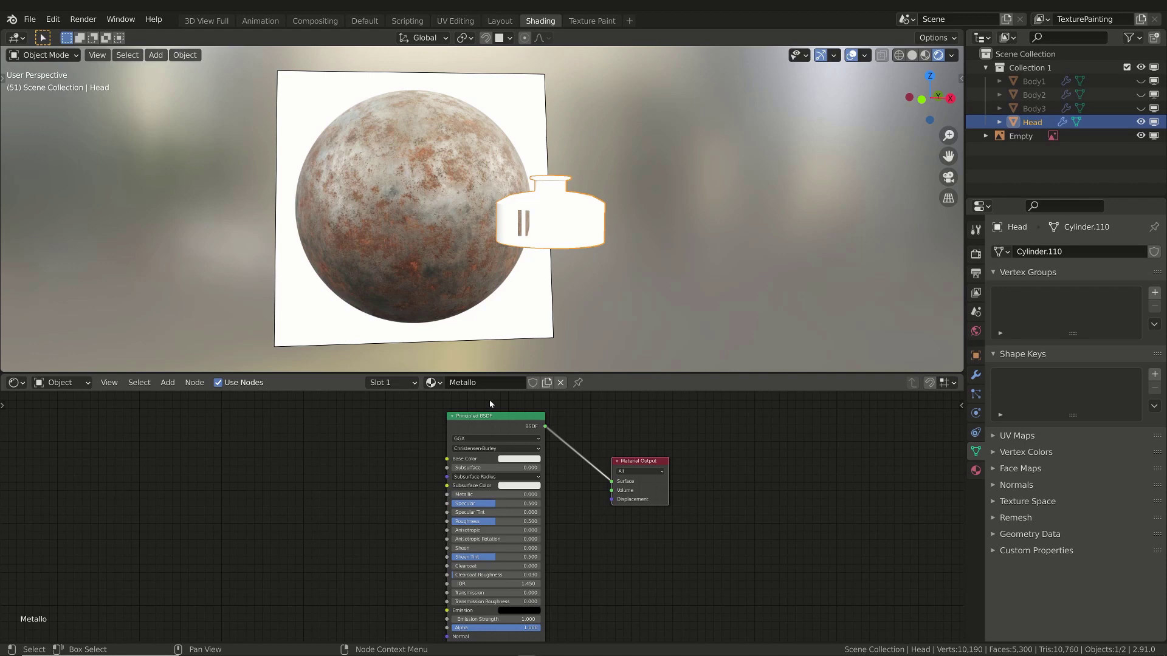
pyautogui.hotkey('ctrl', 'z')
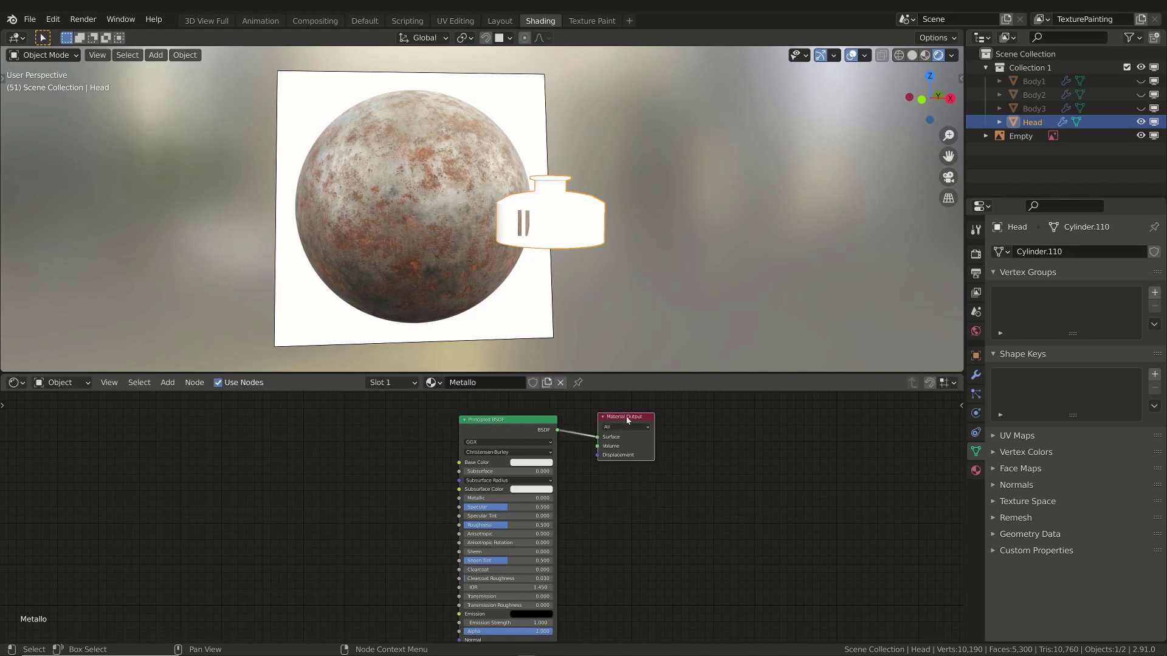
pyautogui.click(976, 471)
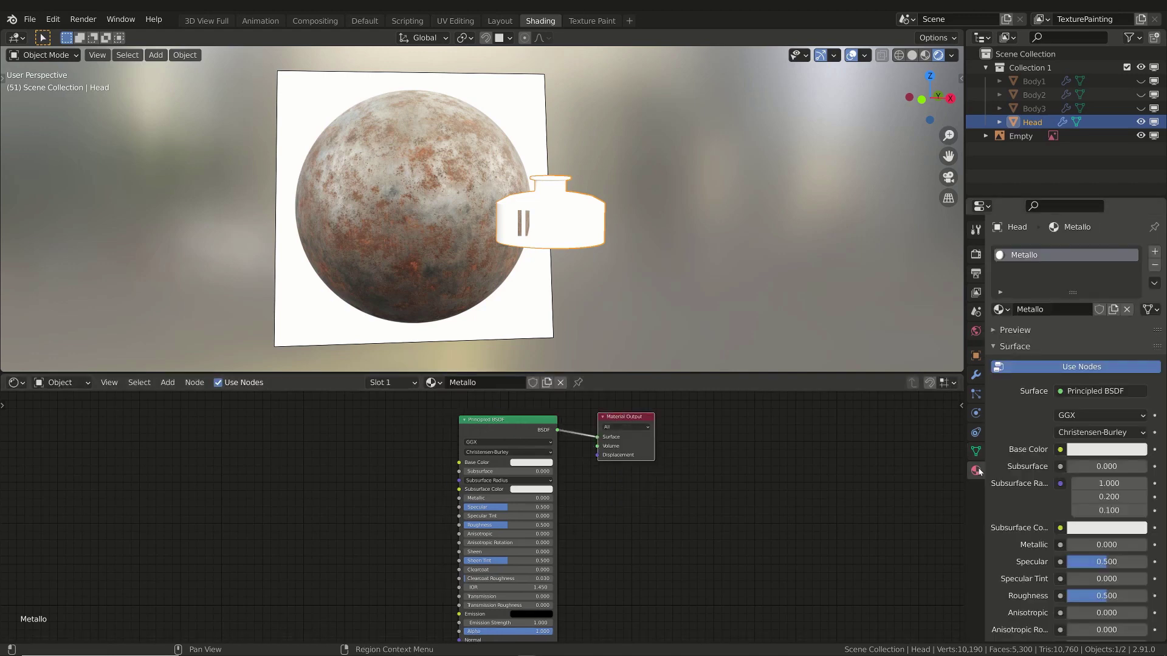
pyautogui.scroll(-3, 1061, 528)
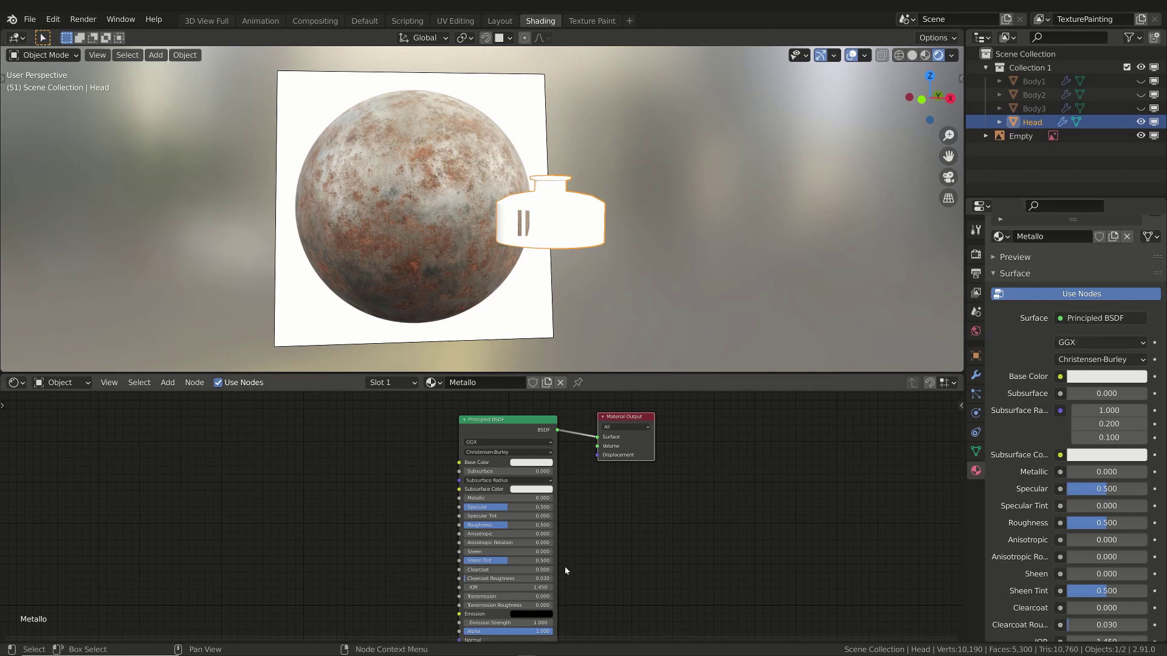
# Nudge the Principled BSDF node left and enlarge the Shader Editor area
pyautogui.moveTo(564, 566); pyautogui.dragTo(569, 548, button='middle')
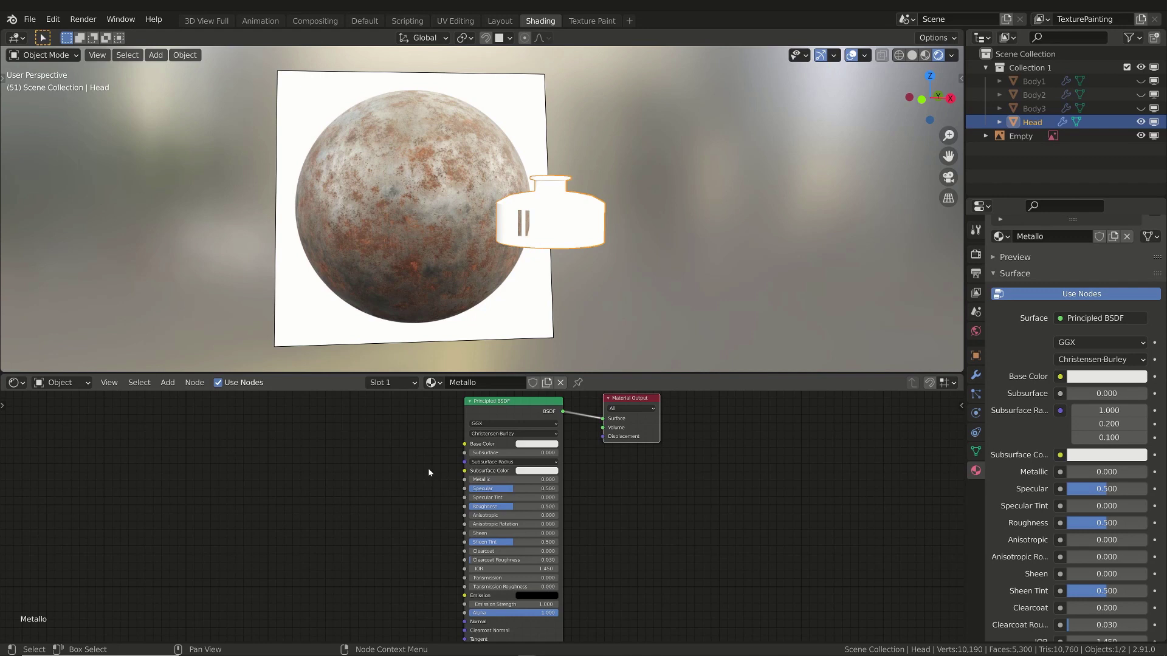
pyautogui.moveTo(486, 401); pyautogui.dragTo(470, 398)
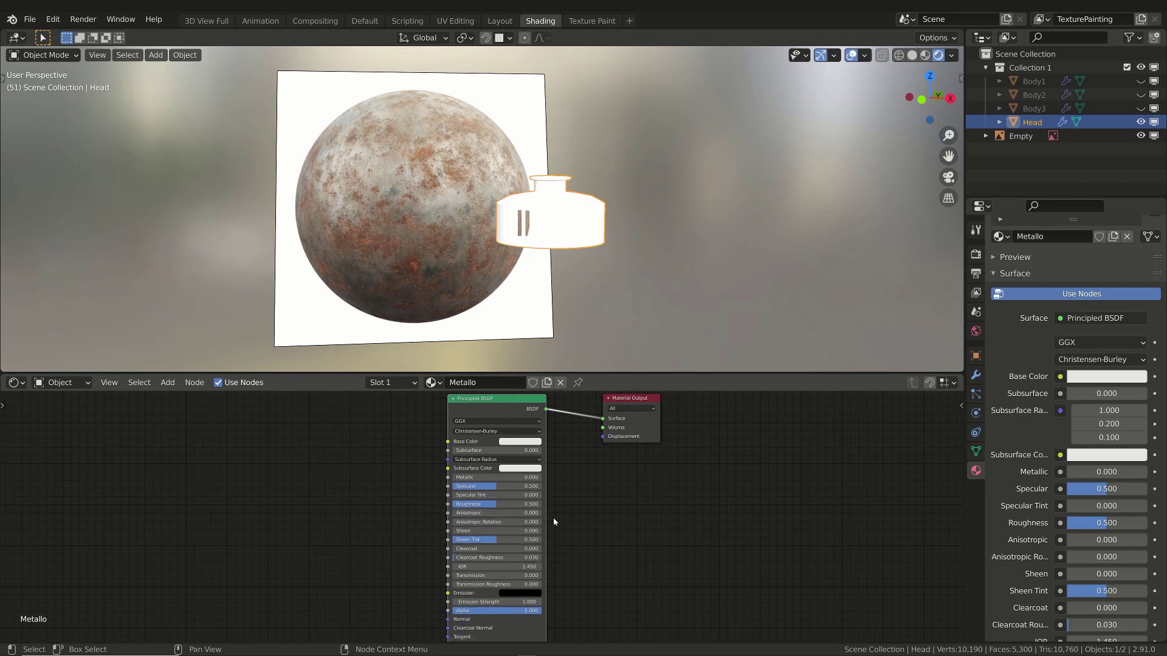
pyautogui.moveTo(669, 373); pyautogui.dragTo(669, 271)
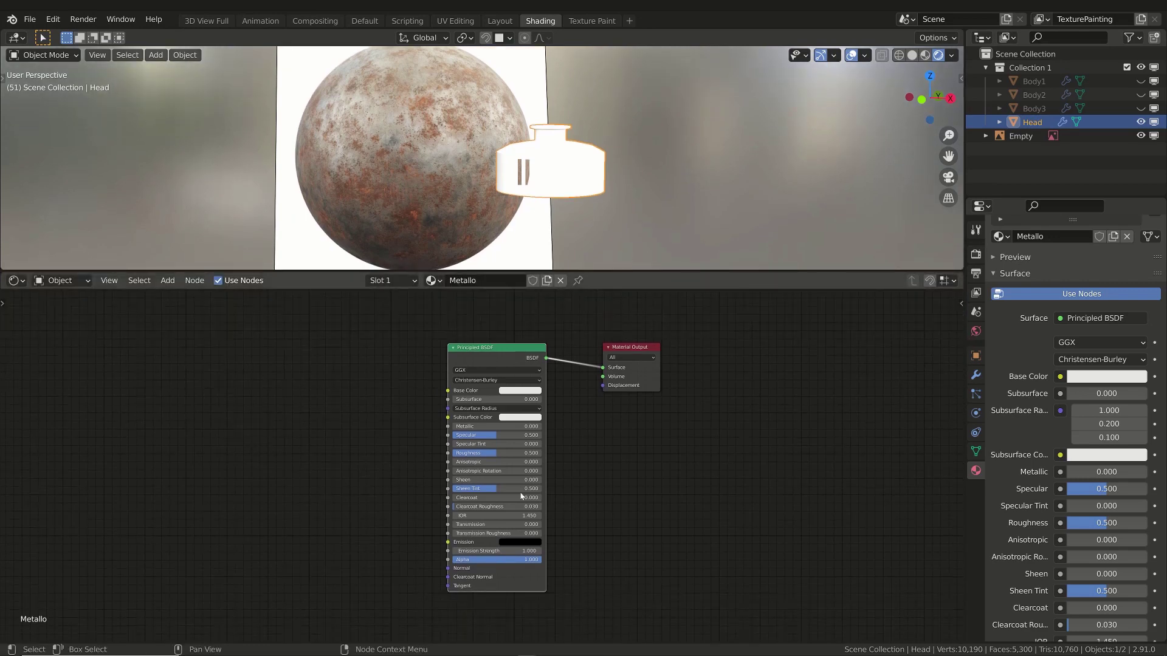
# Nudge the Material Output node slightly right and give the 3D viewport more height
pyautogui.scroll(1, 516, 526)
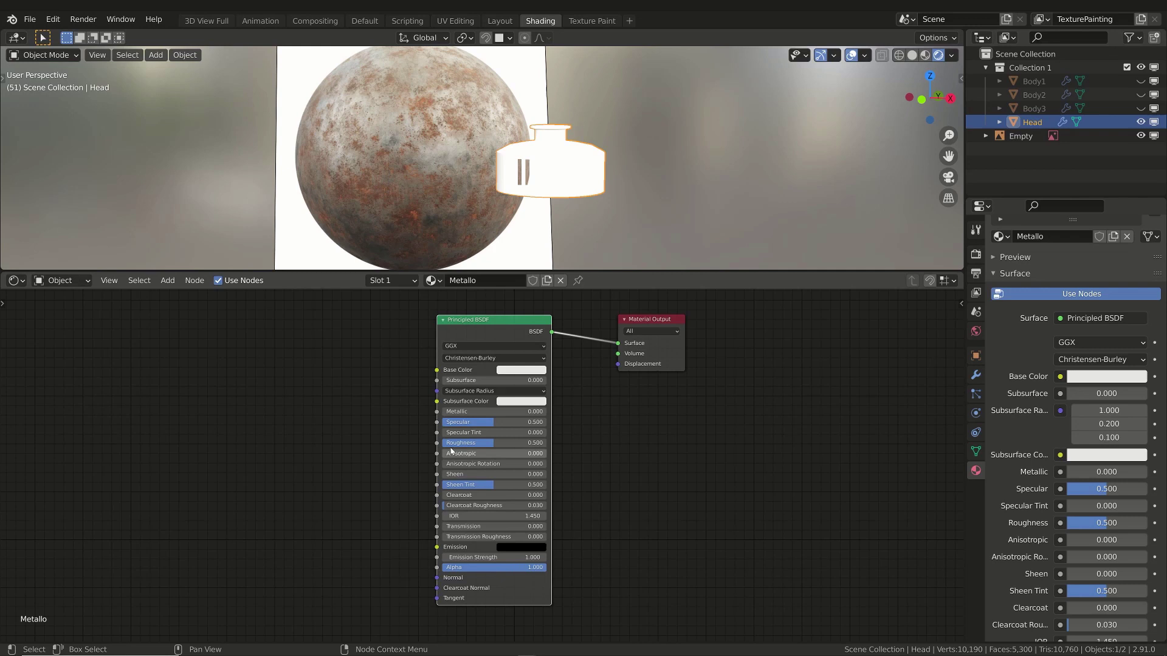
pyautogui.moveTo(380, 351); pyautogui.dragTo(417, 555)
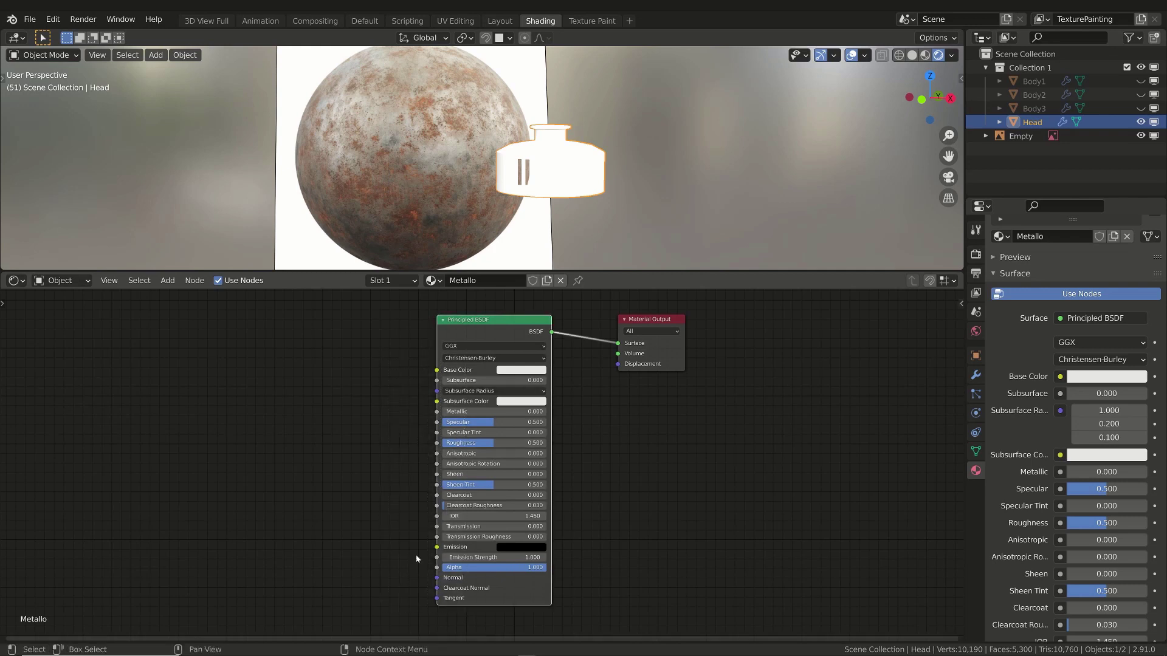
pyautogui.moveTo(417, 351); pyautogui.dragTo(446, 607)
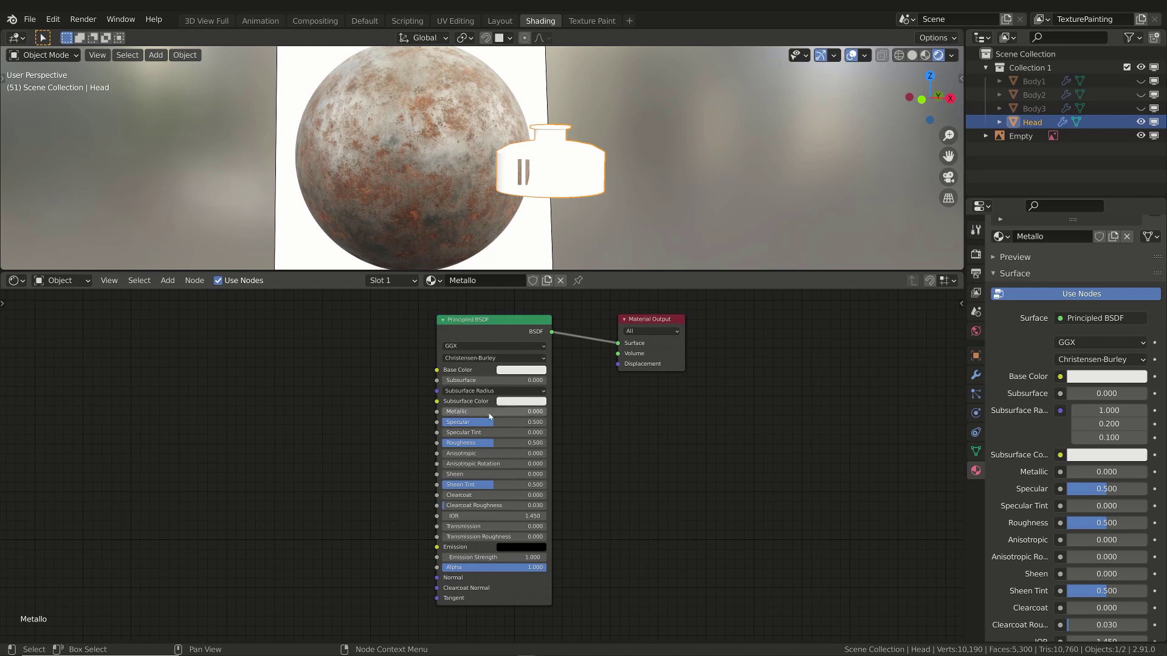
pyautogui.moveTo(255, 370); pyautogui.dragTo(439, 415)
pyautogui.moveTo(650, 319); pyautogui.dragTo(653, 319)
pyautogui.click(480, 332)
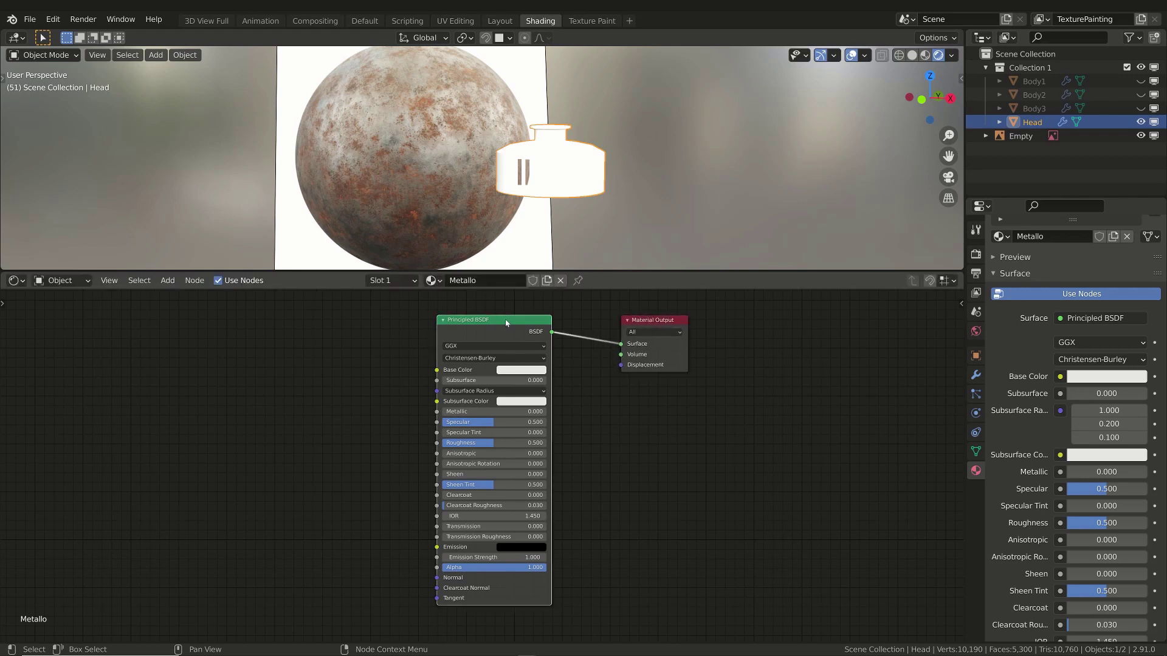
pyautogui.click(316, 397)
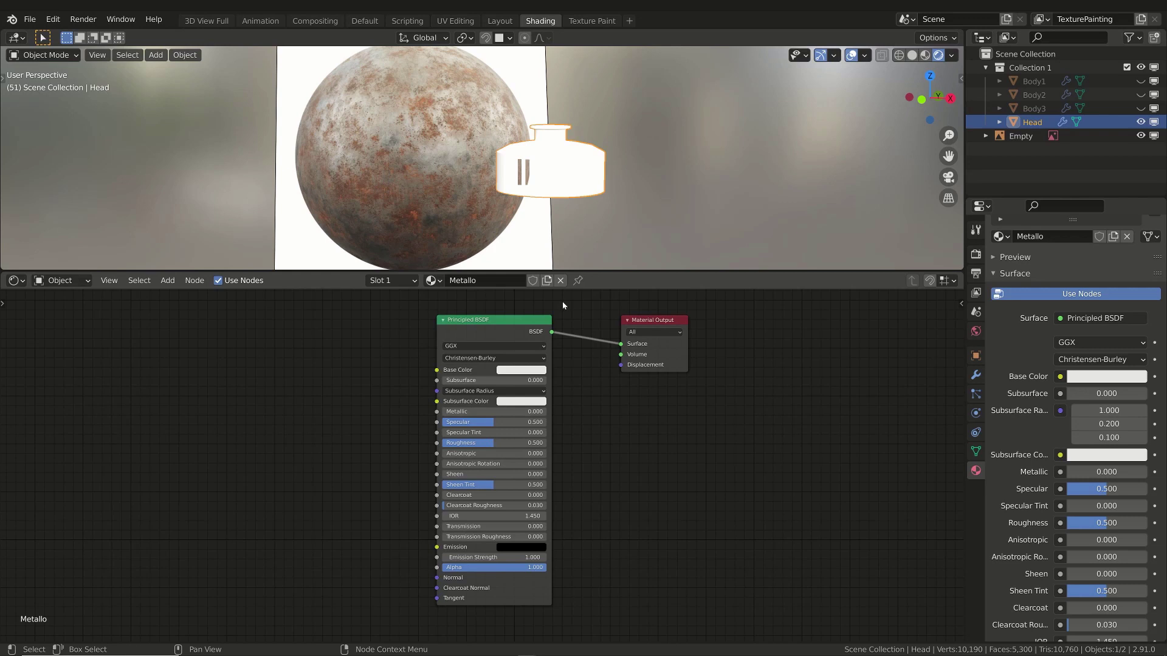
pyautogui.moveTo(564, 272); pyautogui.dragTo(572, 313)
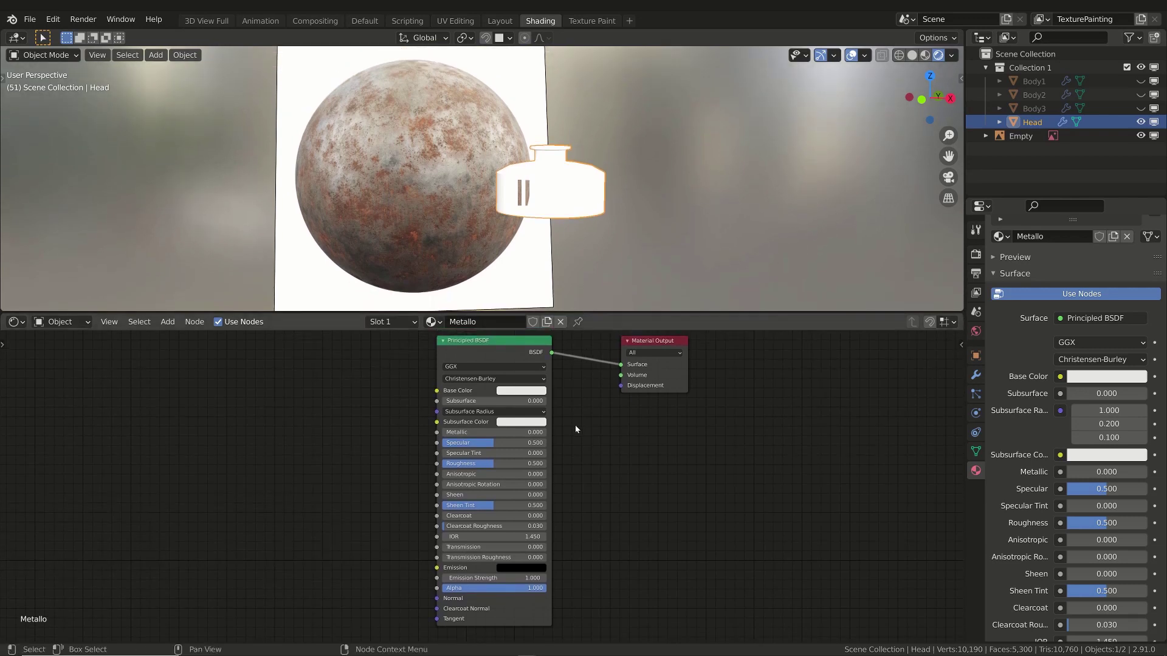
# Drag the Principled BSDF node a short way left, keeping it wired to Material Output
pyautogui.moveTo(490, 341); pyautogui.dragTo(474, 344)
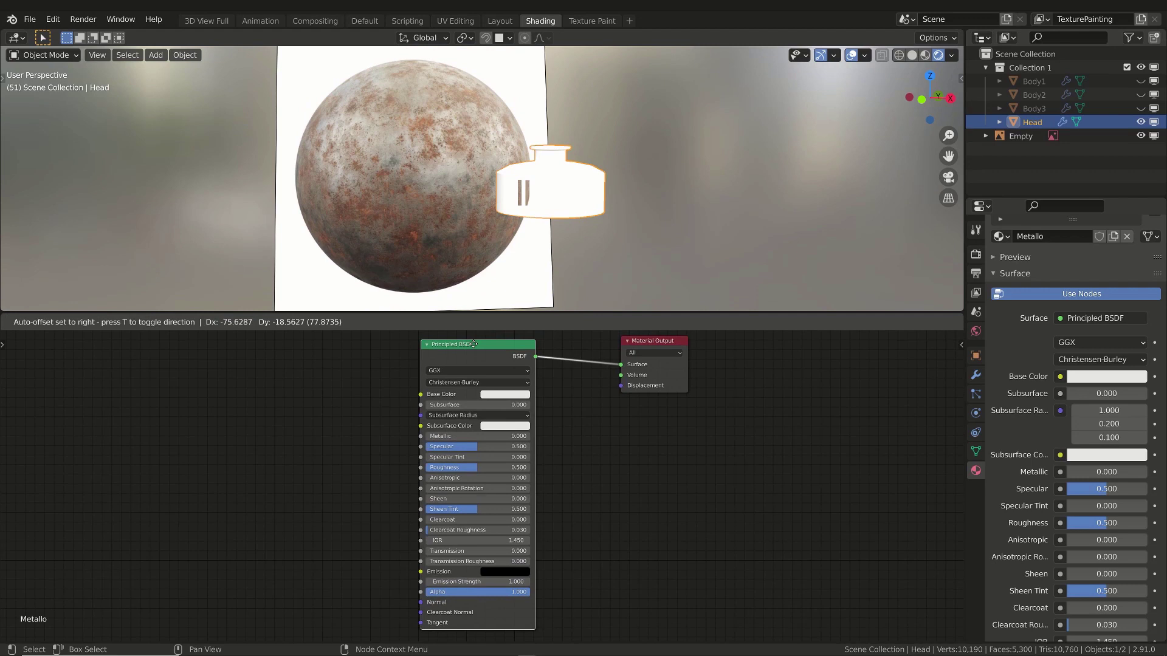
pyautogui.moveTo(474, 344); pyautogui.dragTo(475, 347)
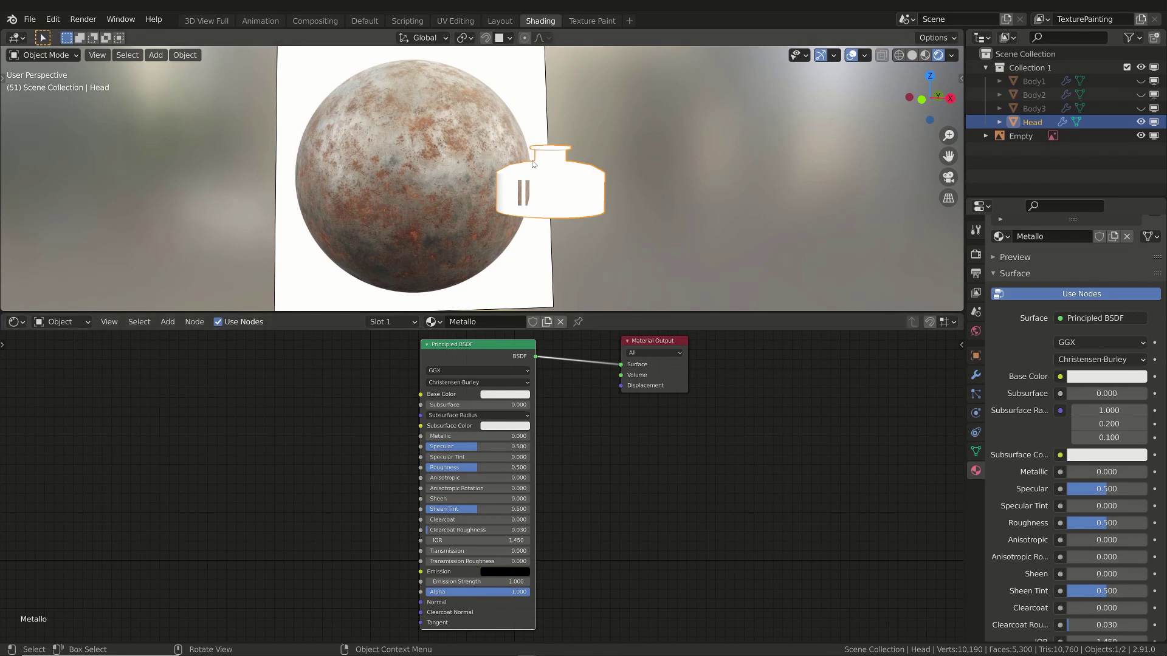
# Eyedrop the rusty sphere's colour, giving Metallo a pale cream Base Color
pyautogui.scroll(1, 490, 177)
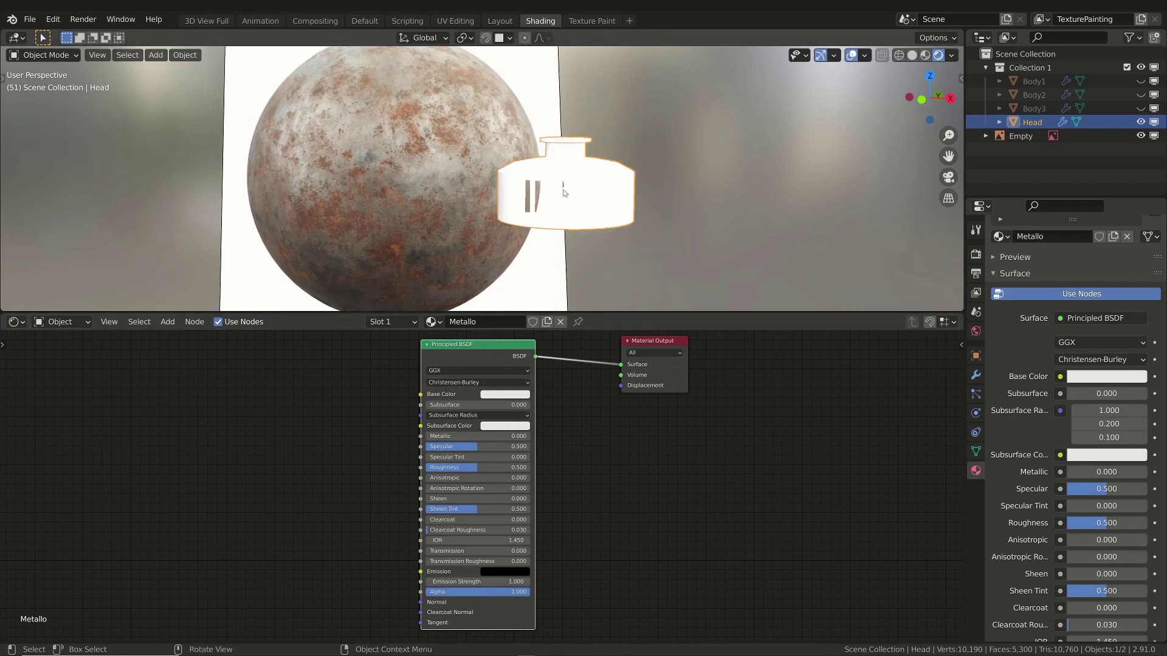
pyautogui.click(504, 395)
pyautogui.click(508, 396)
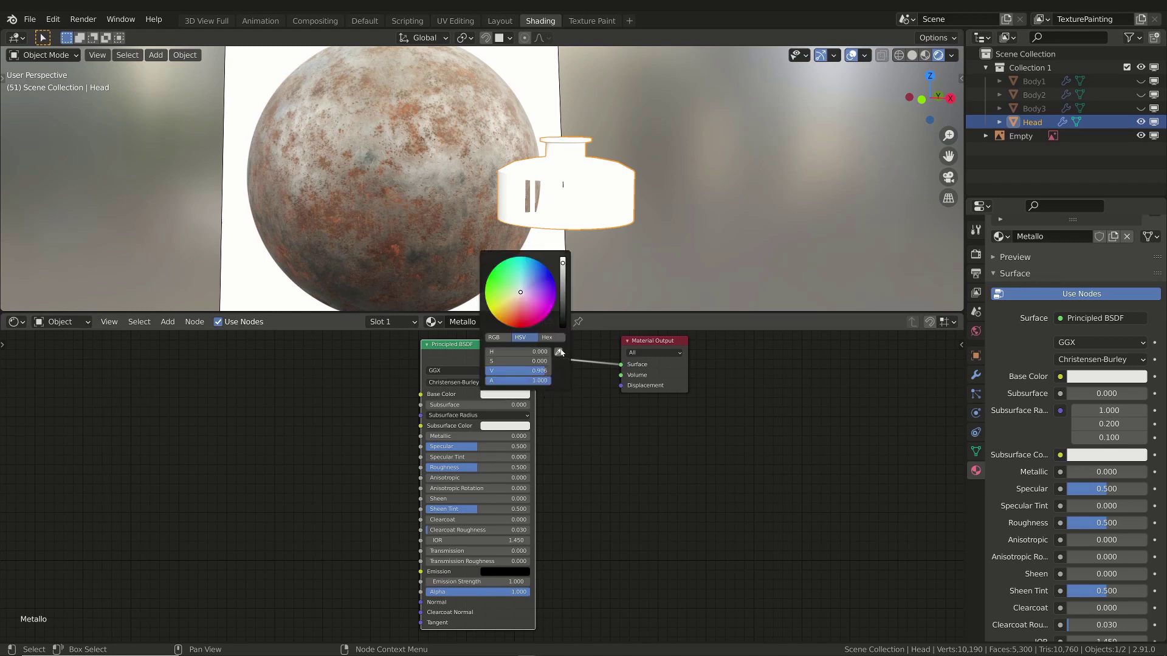
pyautogui.click(562, 319)
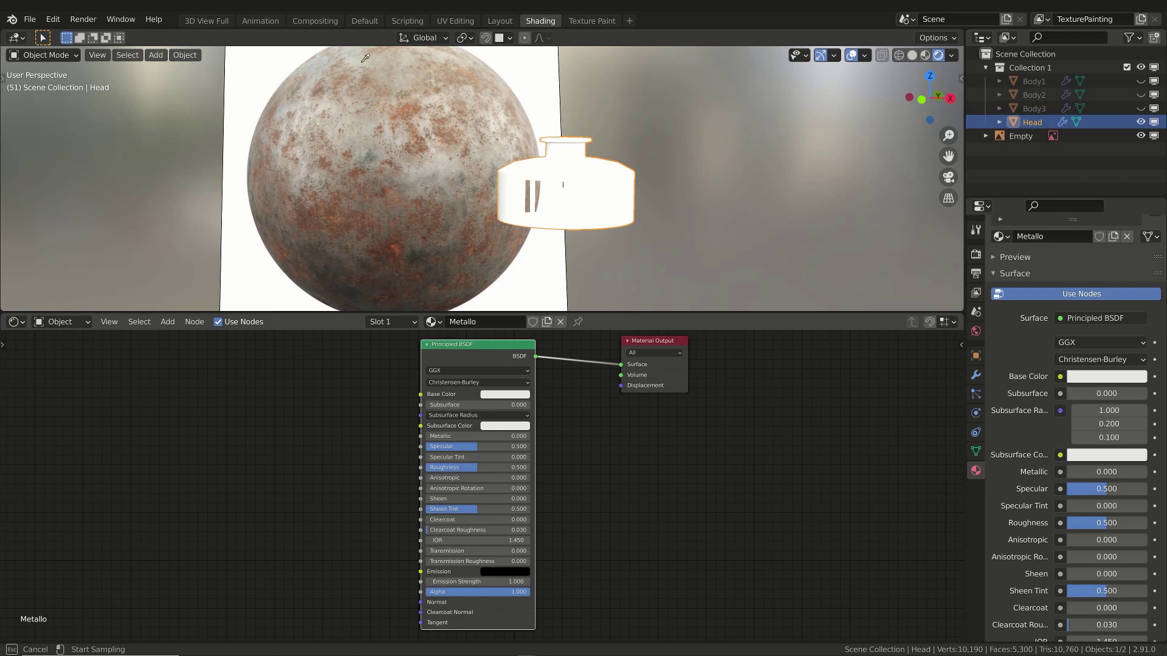
pyautogui.click(408, 53)
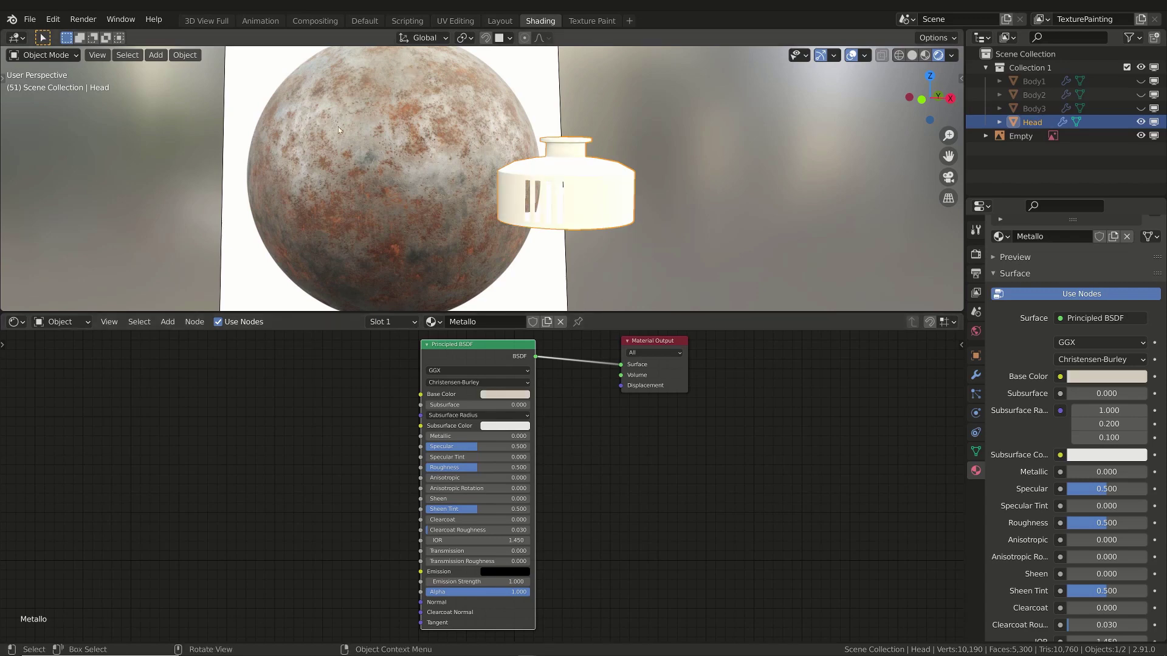
pyautogui.moveTo(338, 126); pyautogui.dragTo(611, 197, button='middle')
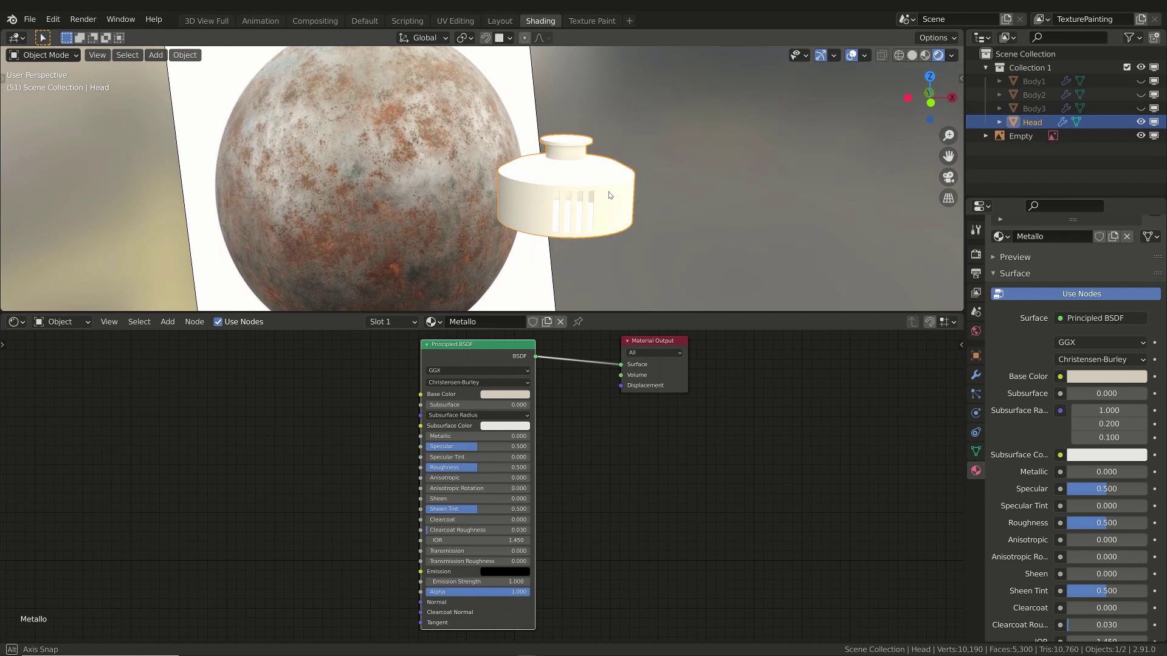
# Raise the viewport shading lighting Strength from 1.000 to about 1.149
pyautogui.click(952, 56)
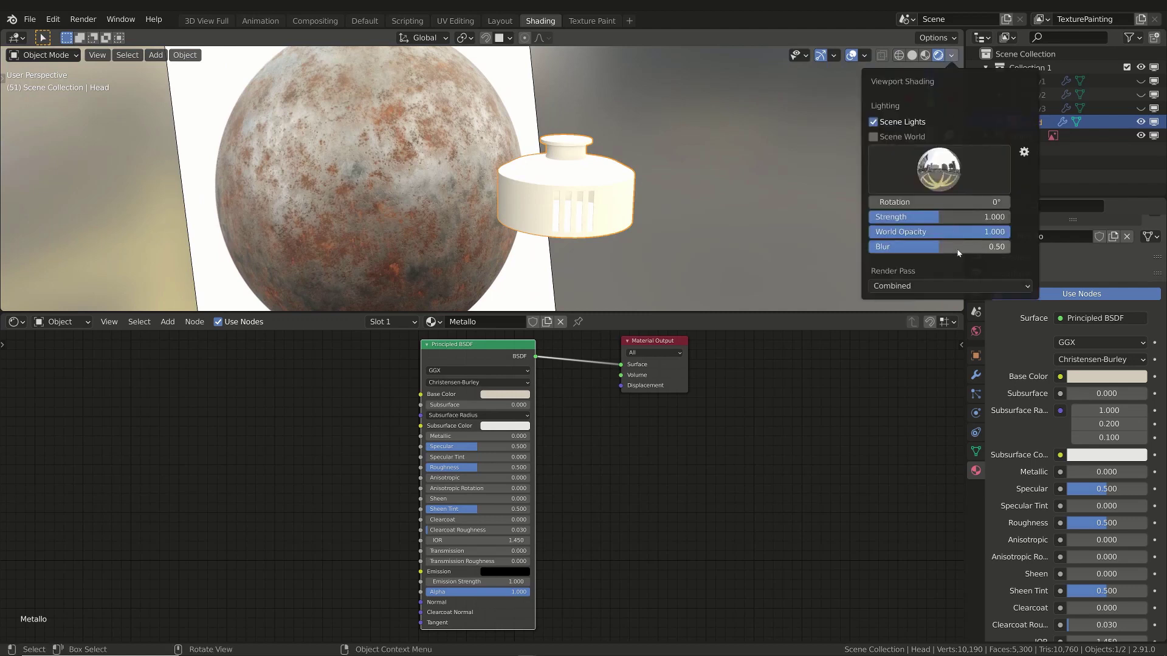
pyautogui.moveTo(933, 219)
pyautogui.mouseDown()
pyautogui.moveTo(948, 218)
pyautogui.moveTo(938, 217)
pyautogui.mouseUp()
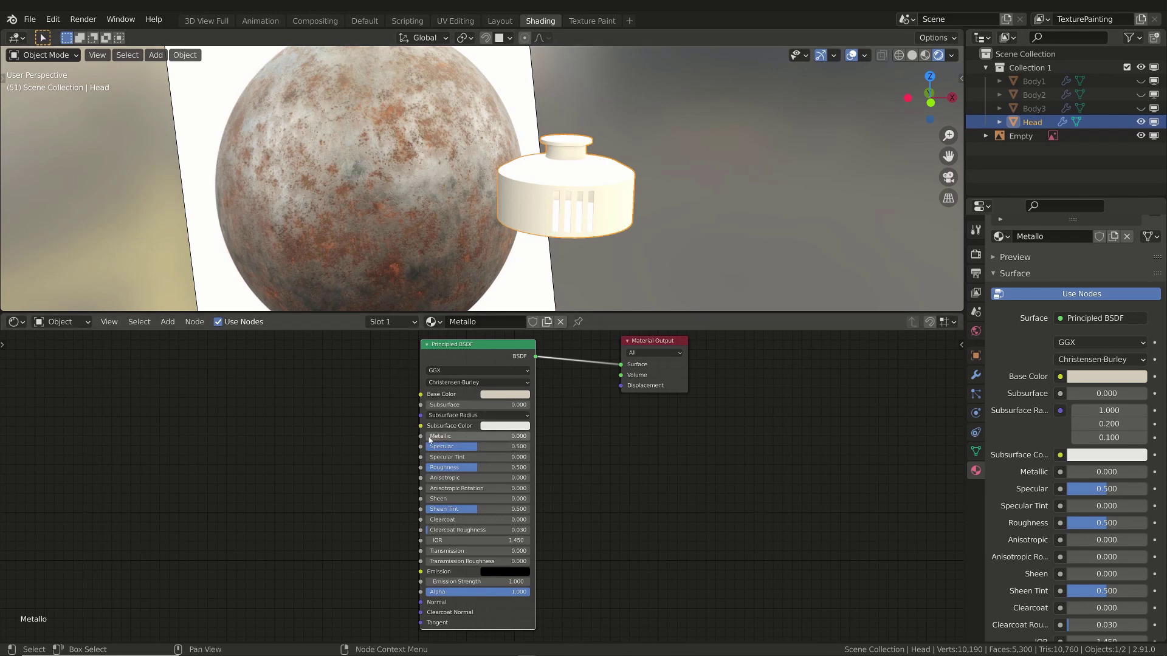
# Set Metallic to 1.000 and orbit to inspect the silvery Head
pyautogui.moveTo(440, 435); pyautogui.dragTo(529, 436)
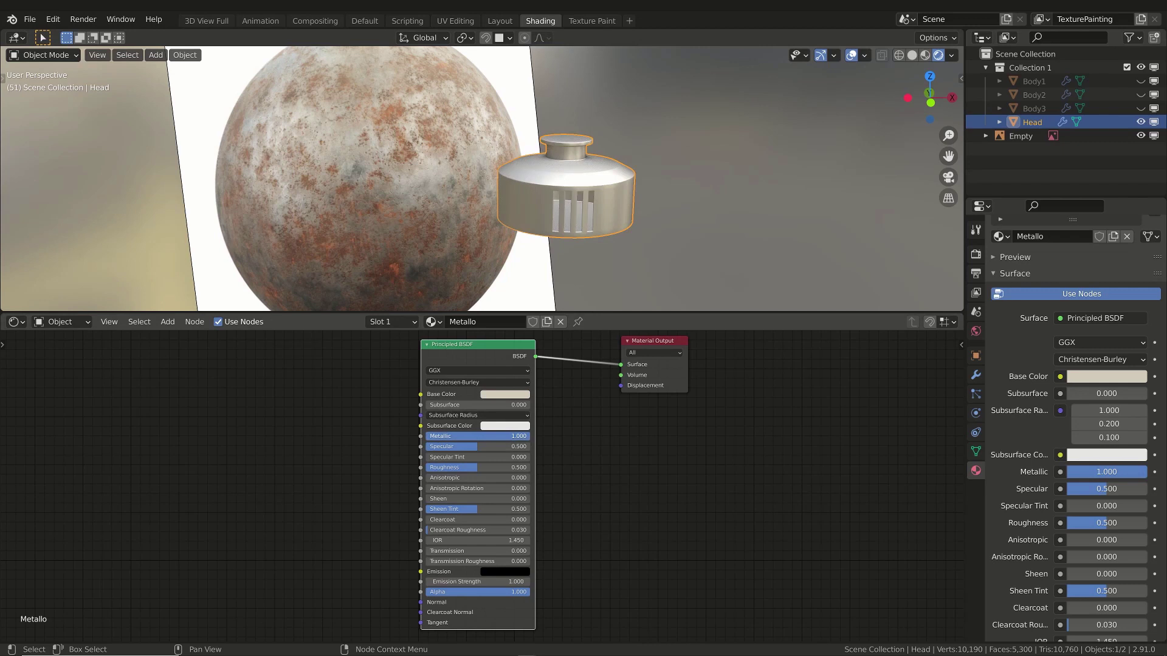
pyautogui.hotkey('ctrl', 'z')
pyautogui.hotkey('ctrl', 'z')
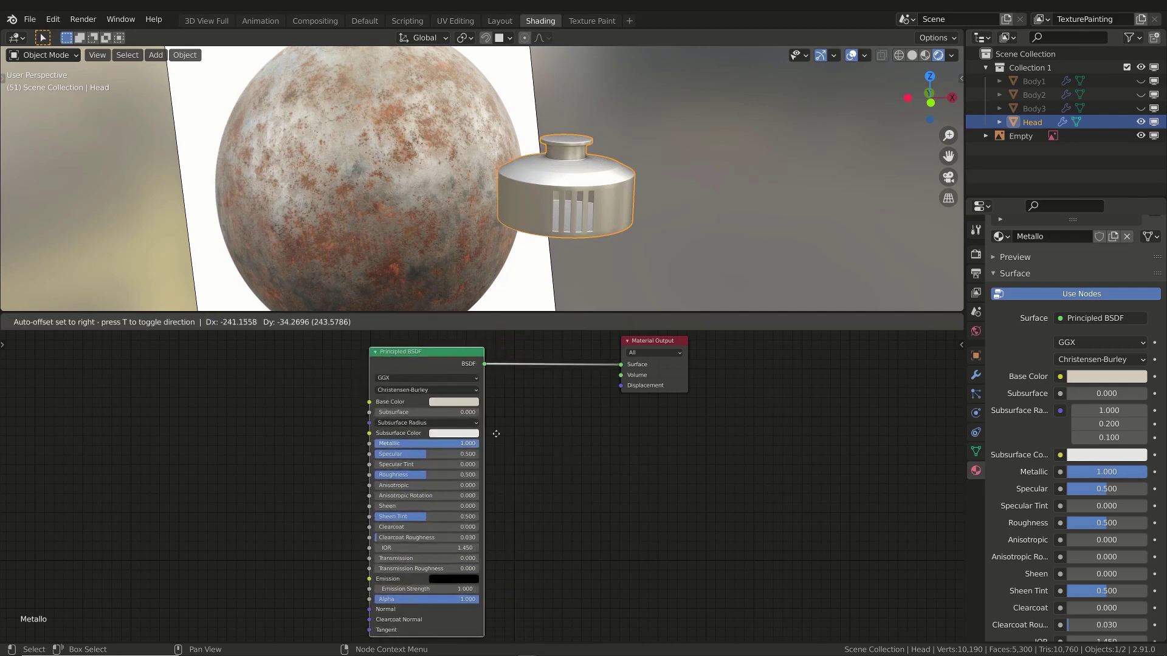
pyautogui.hotkey('ctrl', 'shift', 'z')
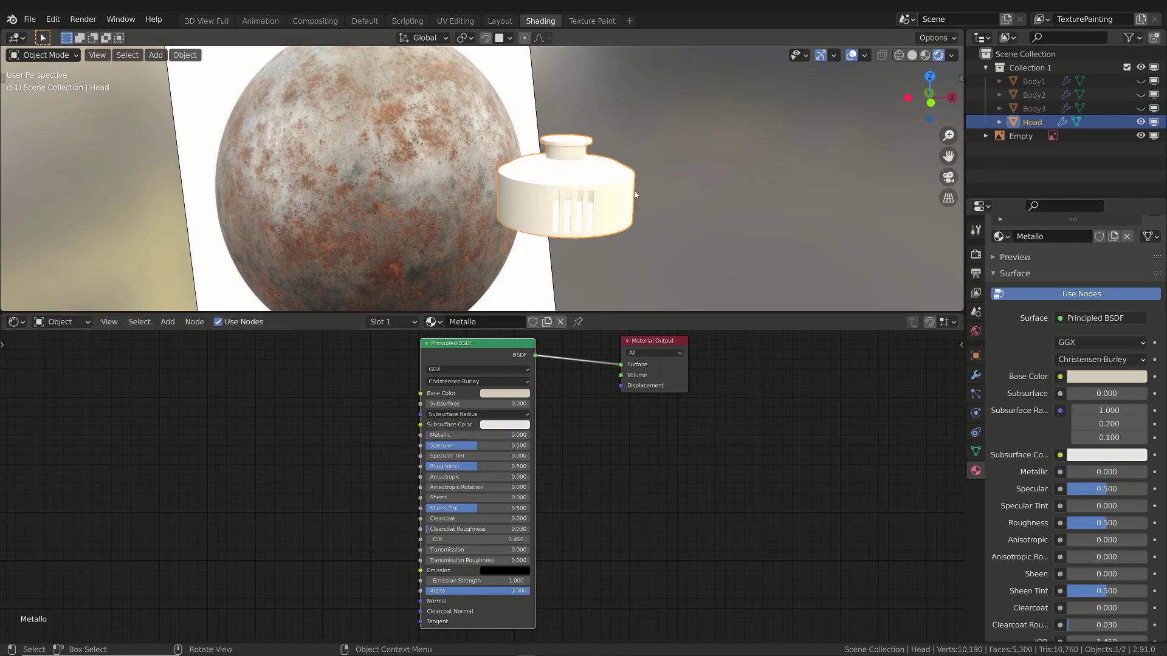
pyautogui.moveTo(668, 182); pyautogui.dragTo(608, 255, button='middle')
pyautogui.moveTo(462, 436); pyautogui.dragTo(528, 435)
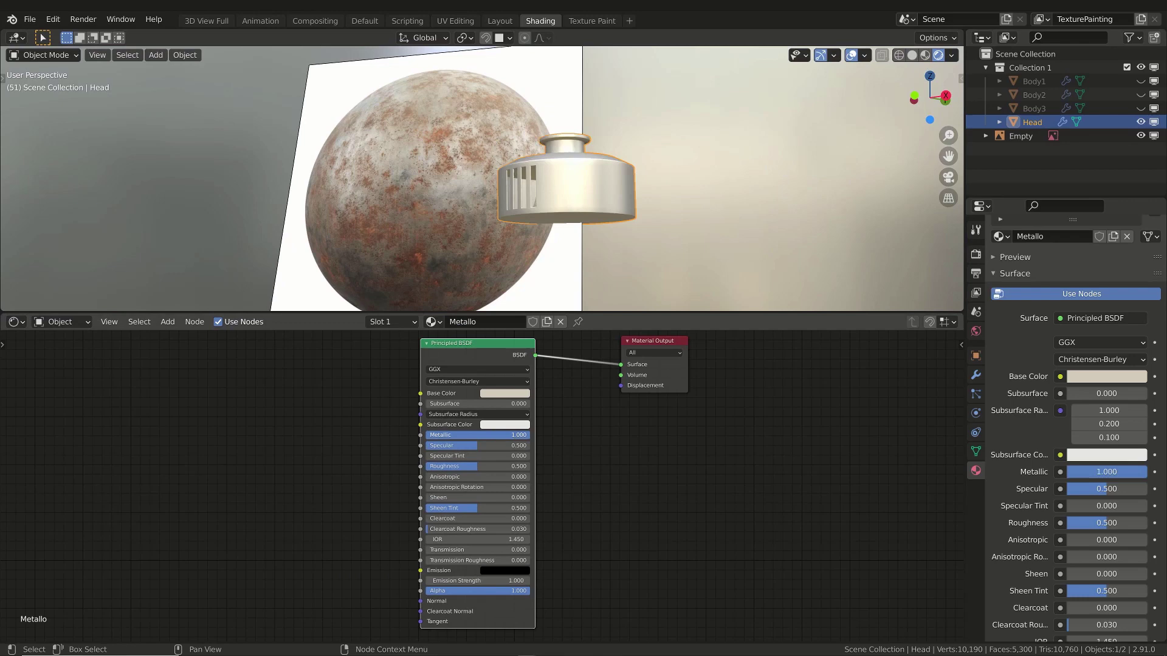
pyautogui.moveTo(534, 274); pyautogui.dragTo(614, 210, button='middle')
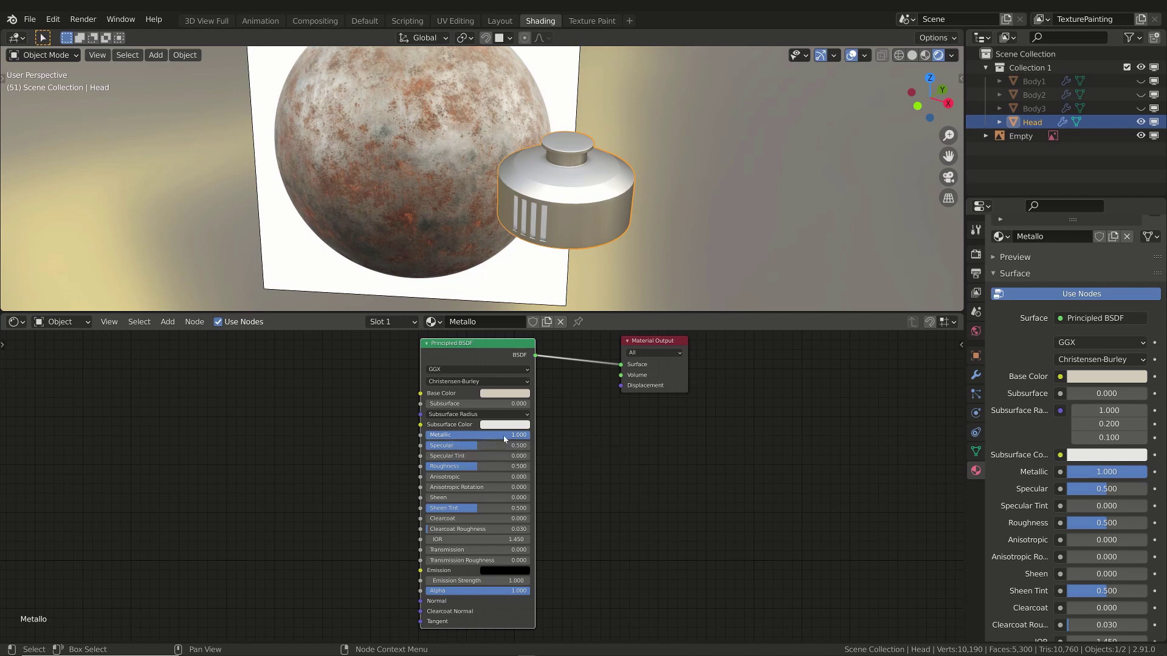
# Try Metallic at 0.749, 0.000 and 0.382, then revert to 1.000
pyautogui.moveTo(504, 435)
pyautogui.mouseDown()
pyautogui.moveTo(471, 434)
pyautogui.moveTo(510, 435)
pyautogui.mouseUp()
pyautogui.moveTo(478, 436); pyautogui.dragTo(438, 435)
pyautogui.hotkey('ctrl', 'z')
pyautogui.moveTo(517, 441); pyautogui.dragTo(417, 435)
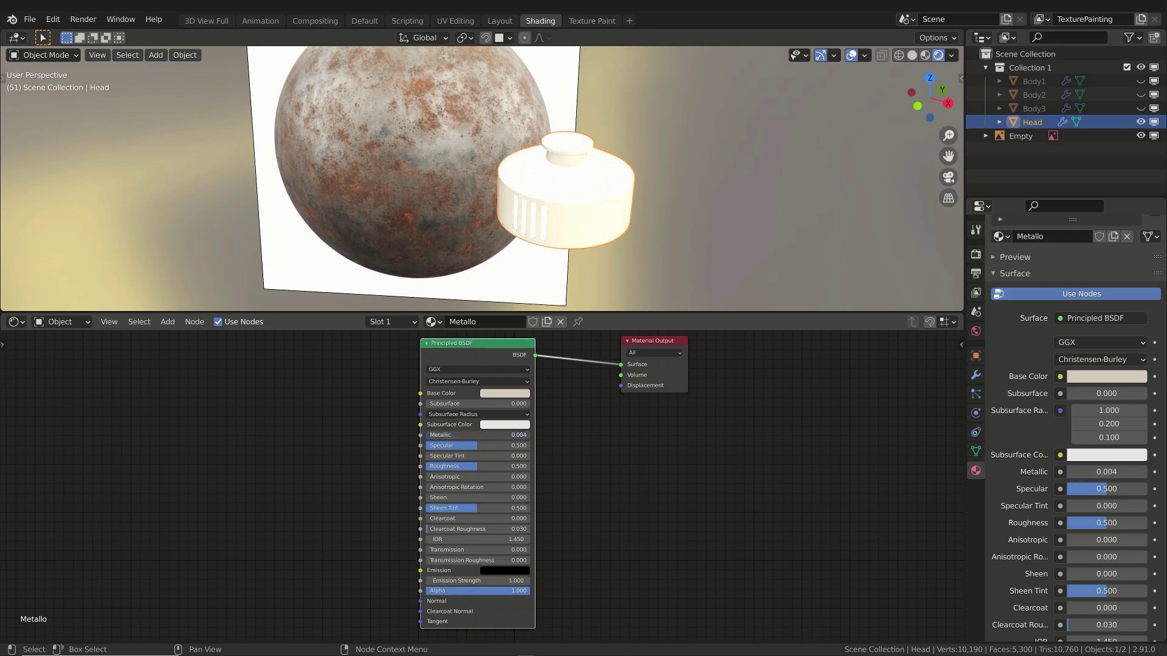
pyautogui.hotkey('ctrl', 'z')
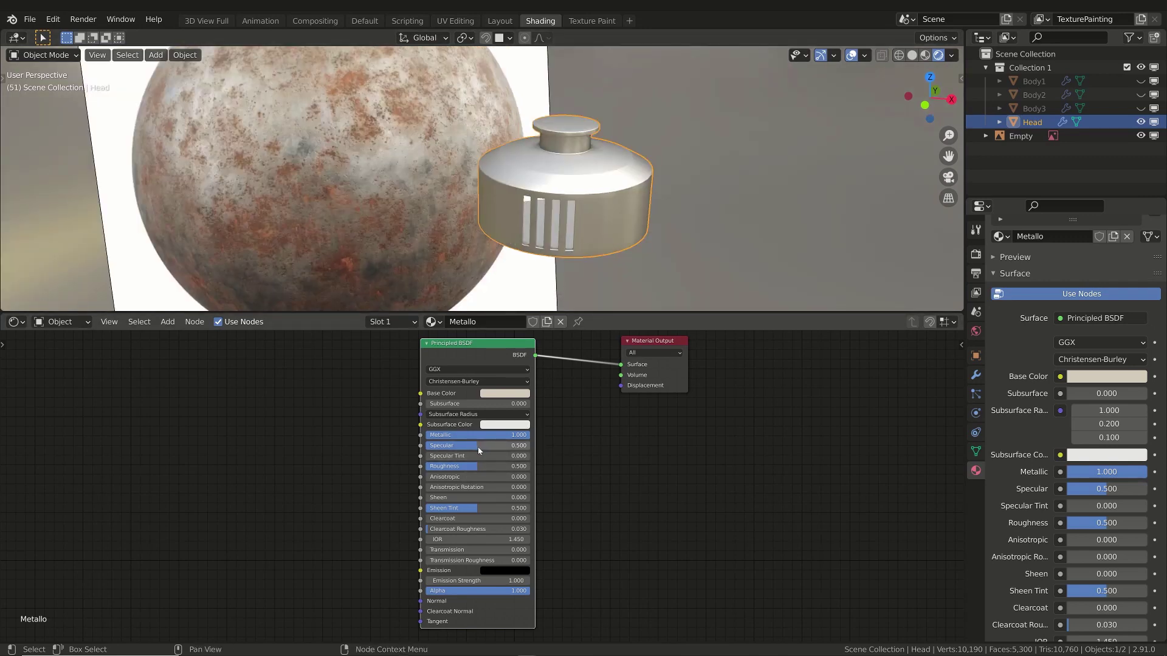
# Adjust the Principled BSDF Specular to 0.494 and check the Head from above
pyautogui.moveTo(476, 447)
pyautogui.mouseDown()
pyautogui.moveTo(464, 446)
pyautogui.moveTo(494, 447)
pyautogui.mouseUp()
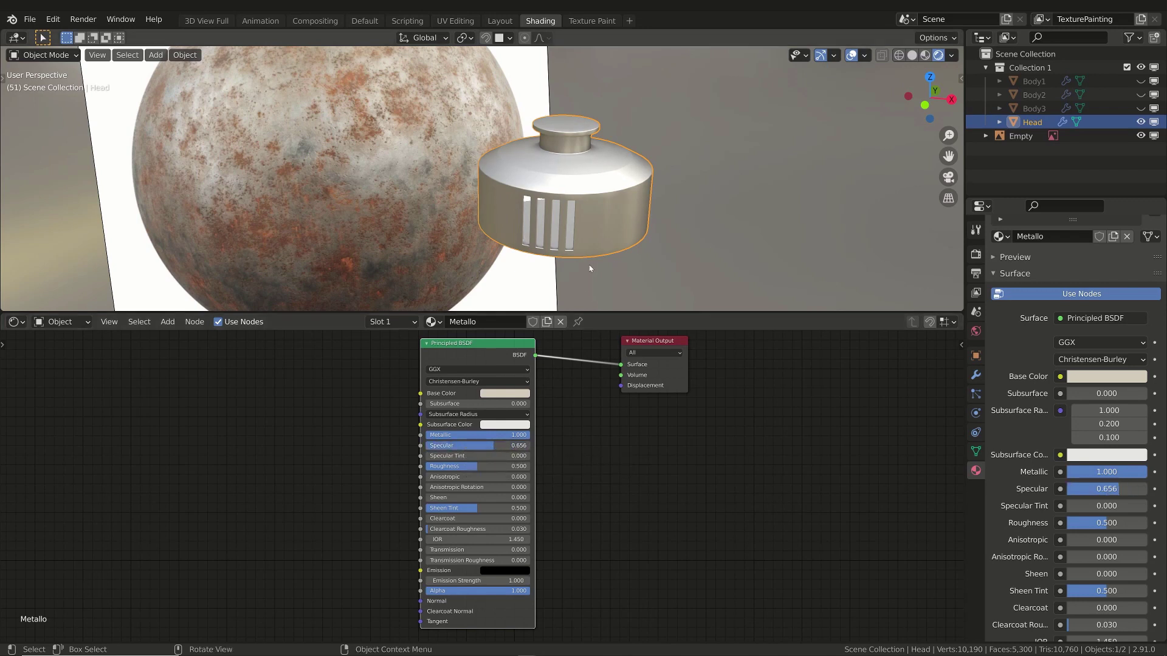
pyautogui.moveTo(586, 263); pyautogui.dragTo(596, 231, button='middle')
pyautogui.moveTo(497, 447); pyautogui.dragTo(478, 446)
pyautogui.moveTo(586, 263); pyautogui.dragTo(608, 260, button='middle')
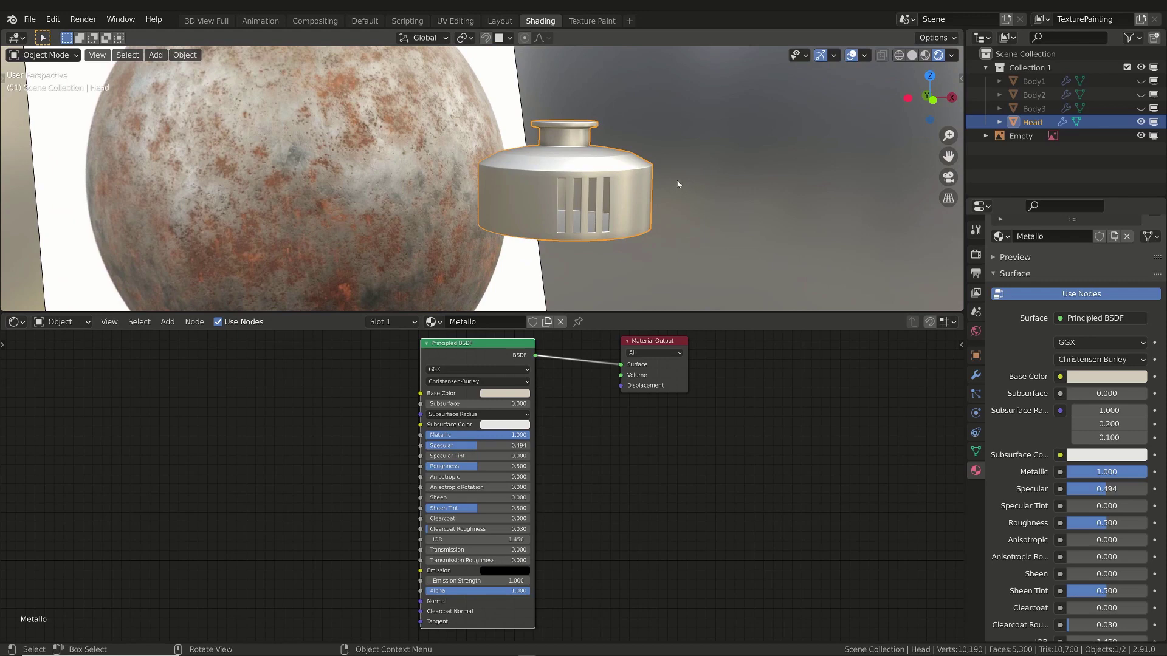
pyautogui.moveTo(678, 184); pyautogui.dragTo(636, 197, button='middle')
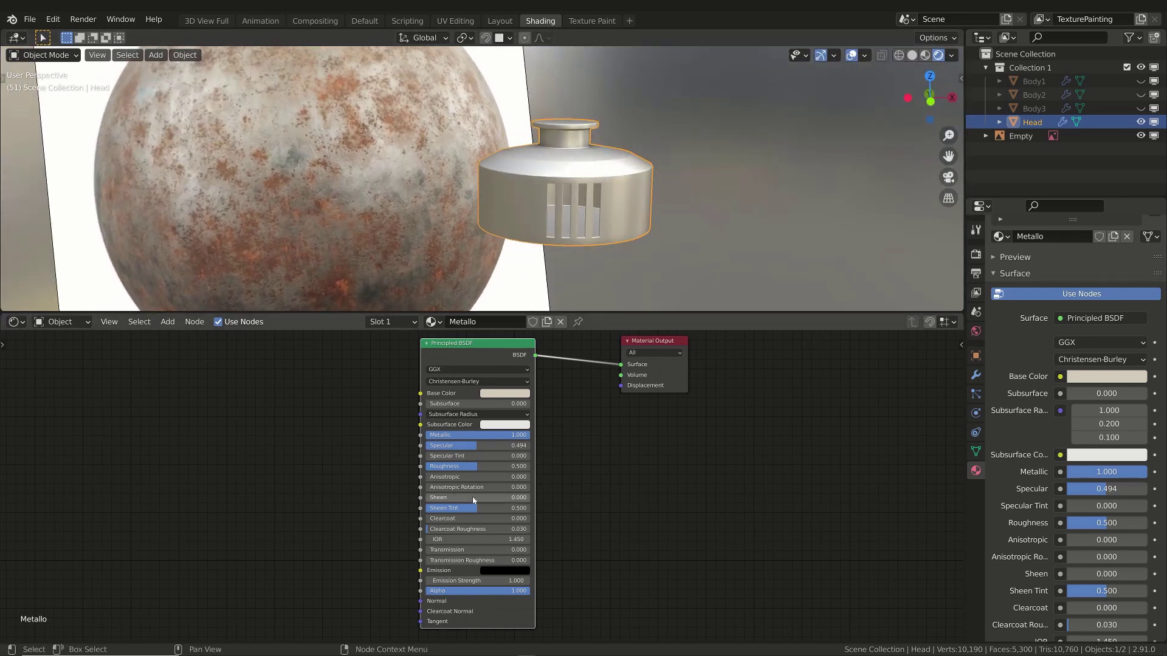
# Lower Roughness from 0.500 to 0 for a mirror finish and frame the Head
pyautogui.scroll(2, 473, 470)
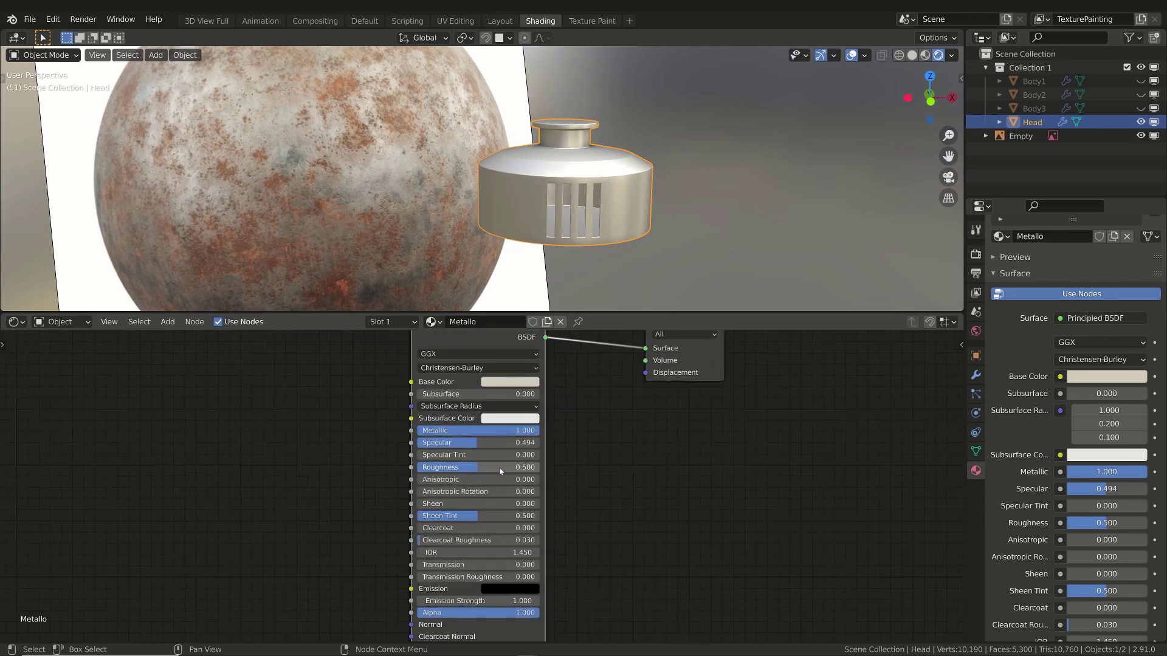
pyautogui.moveTo(473, 469)
pyautogui.mouseDown()
pyautogui.moveTo(432, 470)
pyautogui.moveTo(468, 466)
pyautogui.mouseUp()
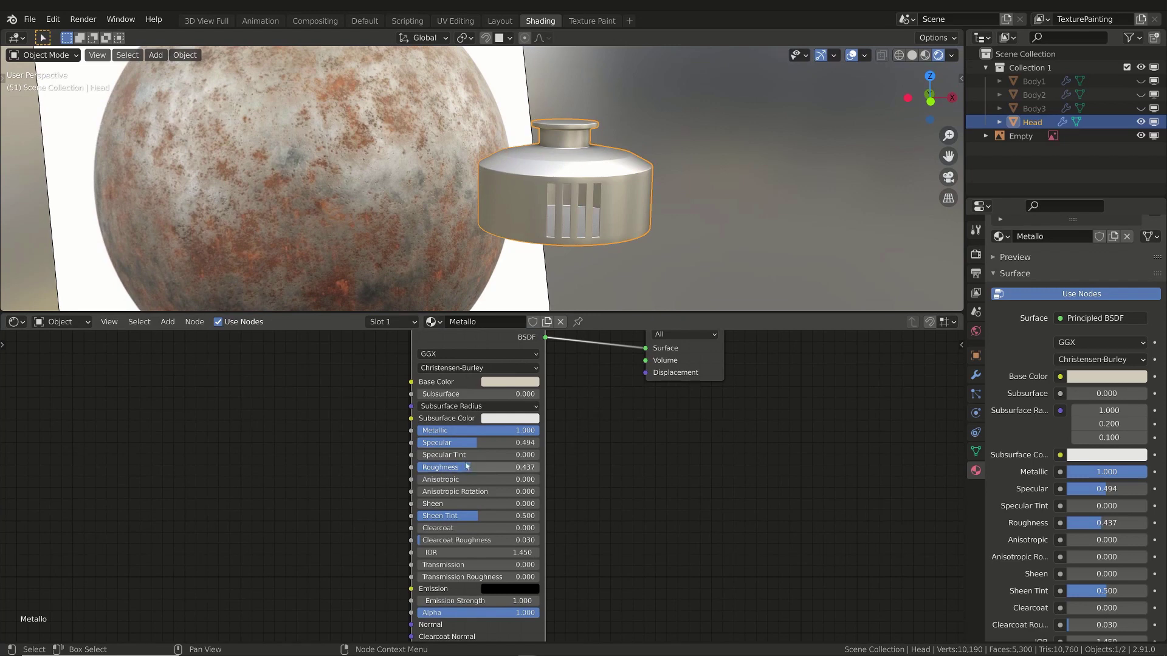
pyautogui.scroll(1, 574, 255)
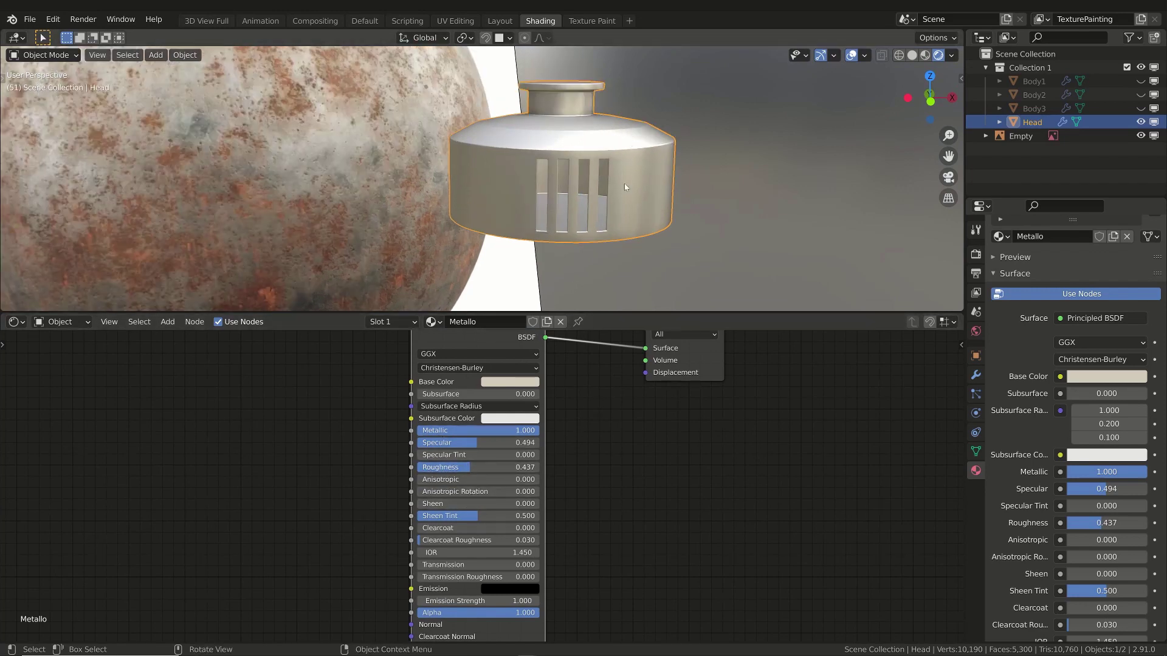
pyautogui.moveTo(626, 184)
pyautogui.mouseDown(button='middle')
pyautogui.moveTo(626, 206)
pyautogui.moveTo(608, 182)
pyautogui.mouseUp(button='middle')
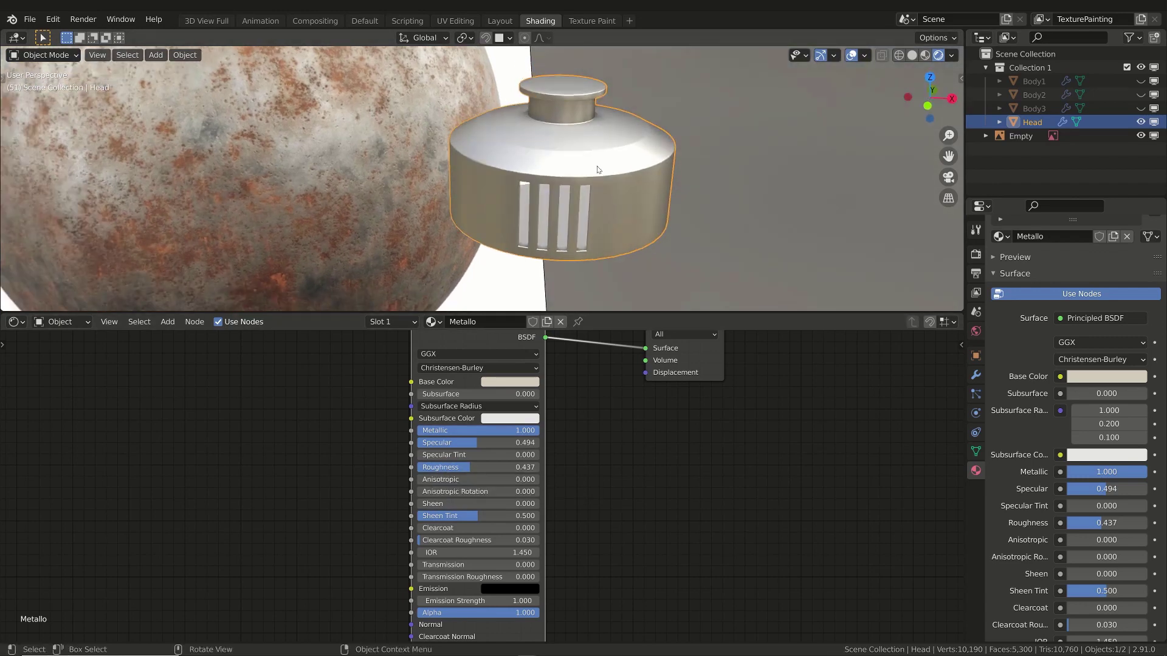
pyautogui.moveTo(466, 472); pyautogui.dragTo(420, 472)
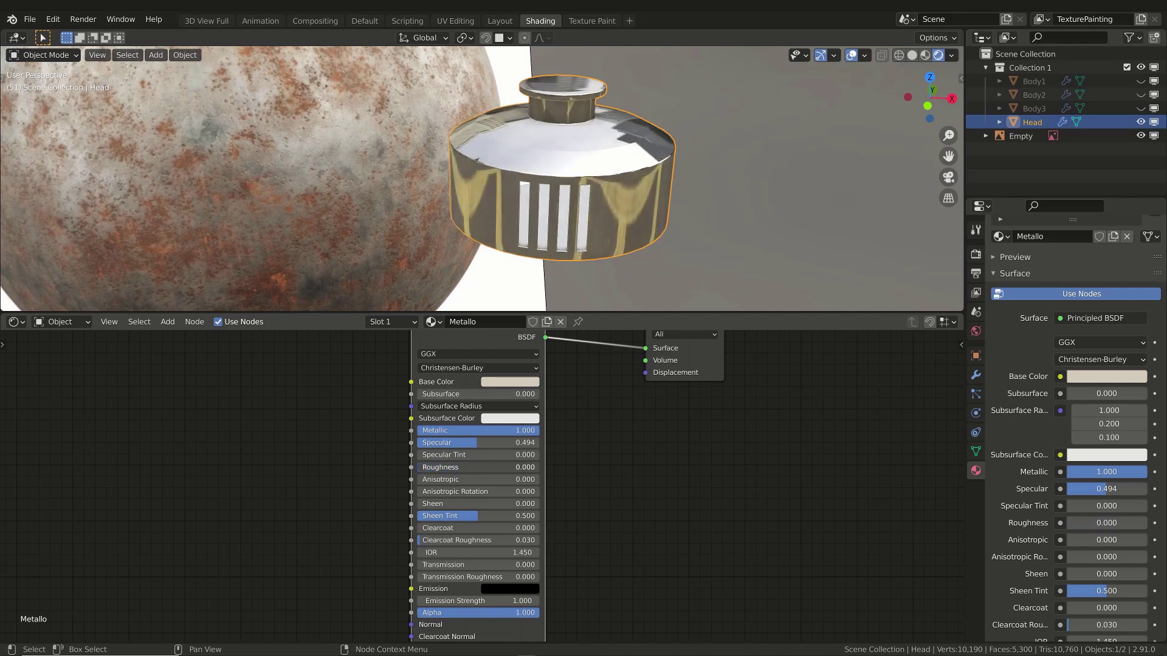
pyautogui.moveTo(603, 152); pyautogui.dragTo(572, 164, button='middle')
pyautogui.scroll(3, 578, 169)
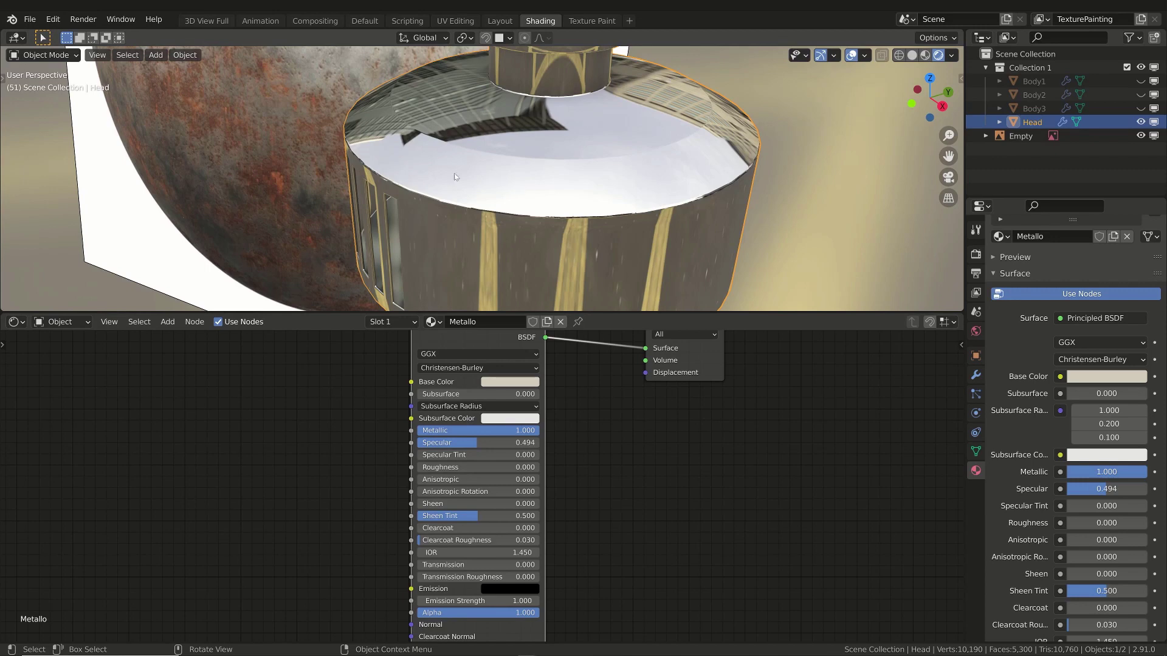
pyautogui.press('KP_Decimal')
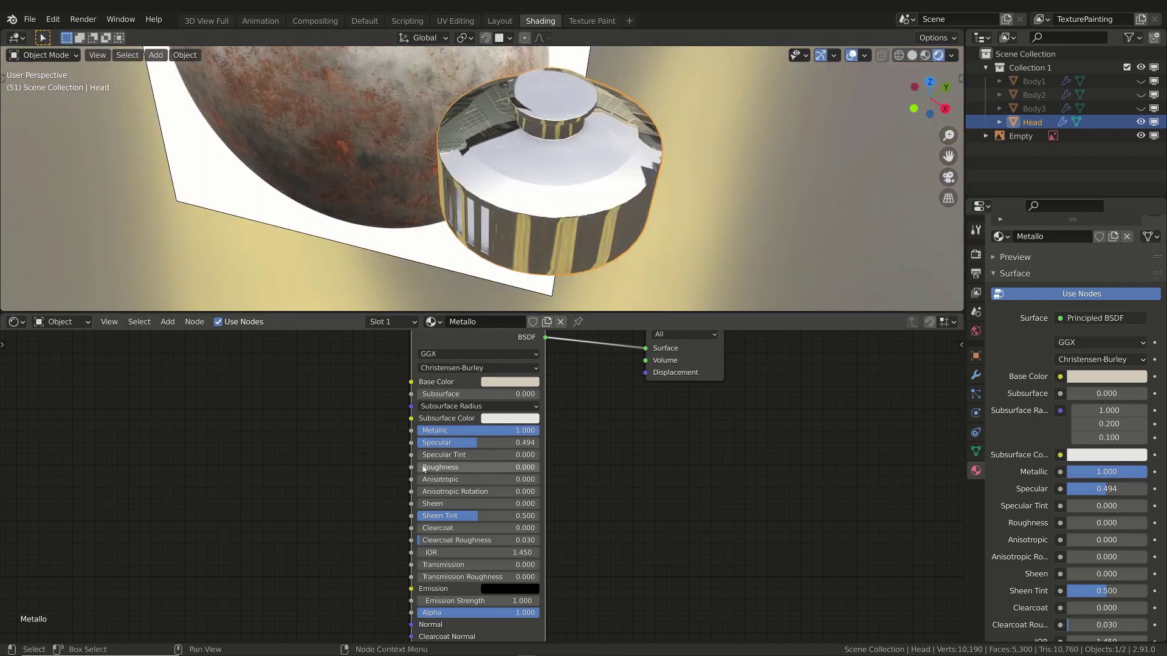
# Test higher Roughness values, then settle Roughness at 0.206
pyautogui.moveTo(423, 468); pyautogui.dragTo(448, 468)
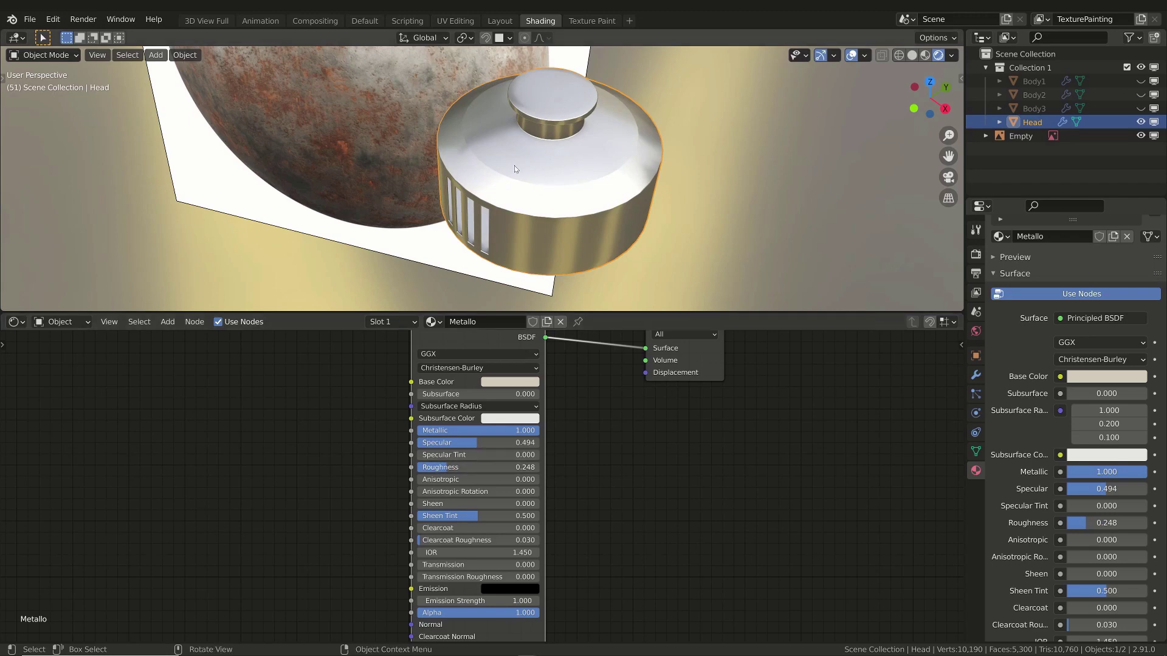
pyautogui.moveTo(510, 155)
pyautogui.mouseDown(button='middle')
pyautogui.moveTo(564, 144)
pyautogui.moveTo(521, 159)
pyautogui.mouseUp(button='middle')
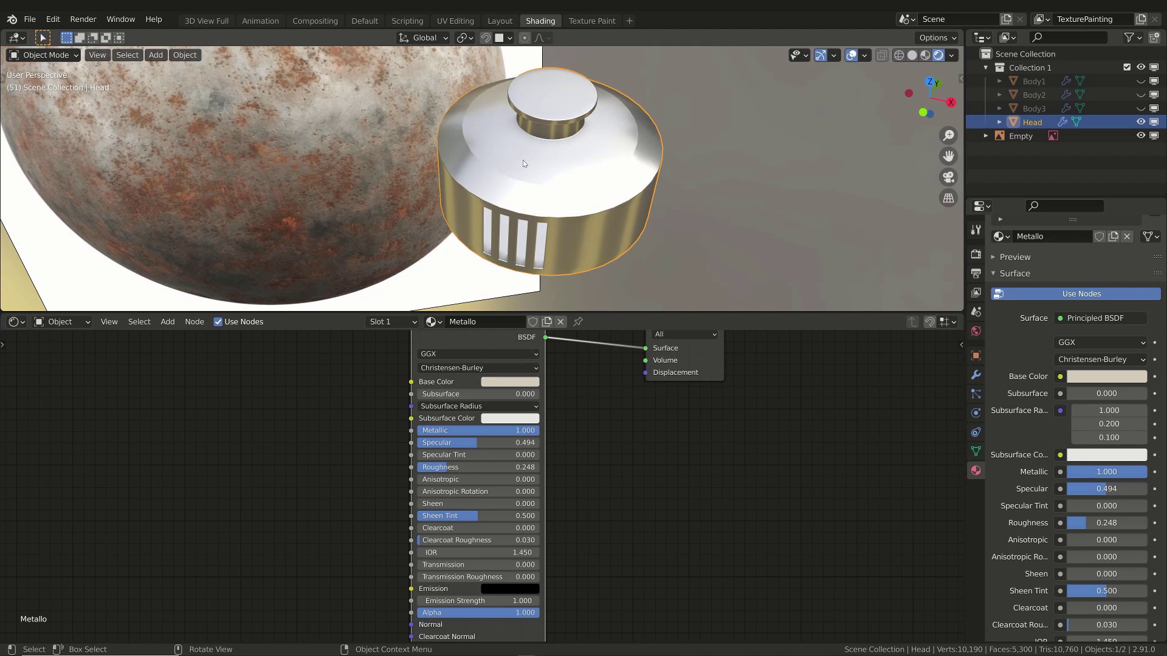
pyautogui.moveTo(462, 468); pyautogui.dragTo(417, 471)
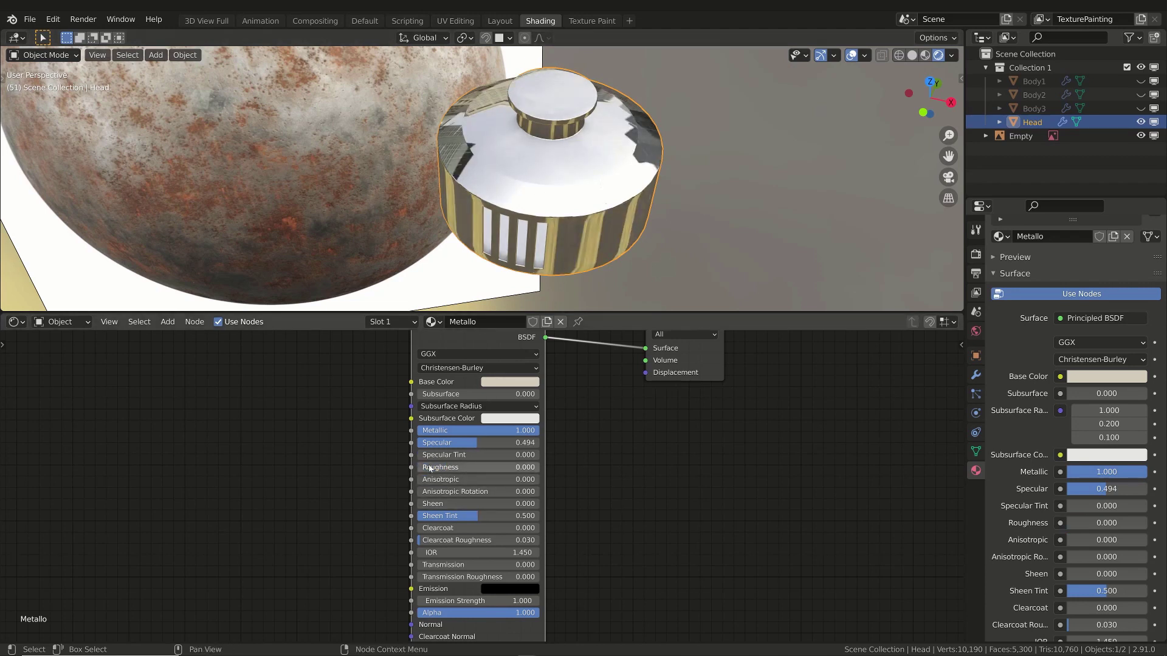
pyautogui.moveTo(419, 467)
pyautogui.mouseDown()
pyautogui.moveTo(449, 468)
pyautogui.moveTo(425, 468)
pyautogui.mouseUp()
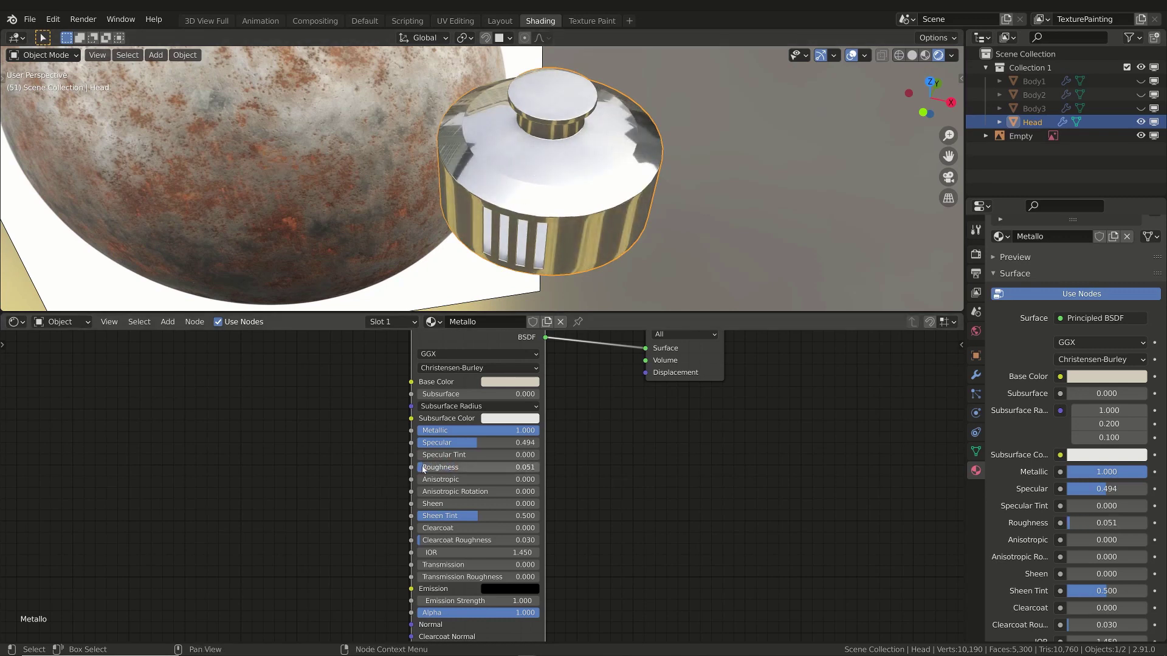
pyautogui.moveTo(426, 467)
pyautogui.mouseDown()
pyautogui.moveTo(539, 468)
pyautogui.moveTo(442, 468)
pyautogui.mouseUp()
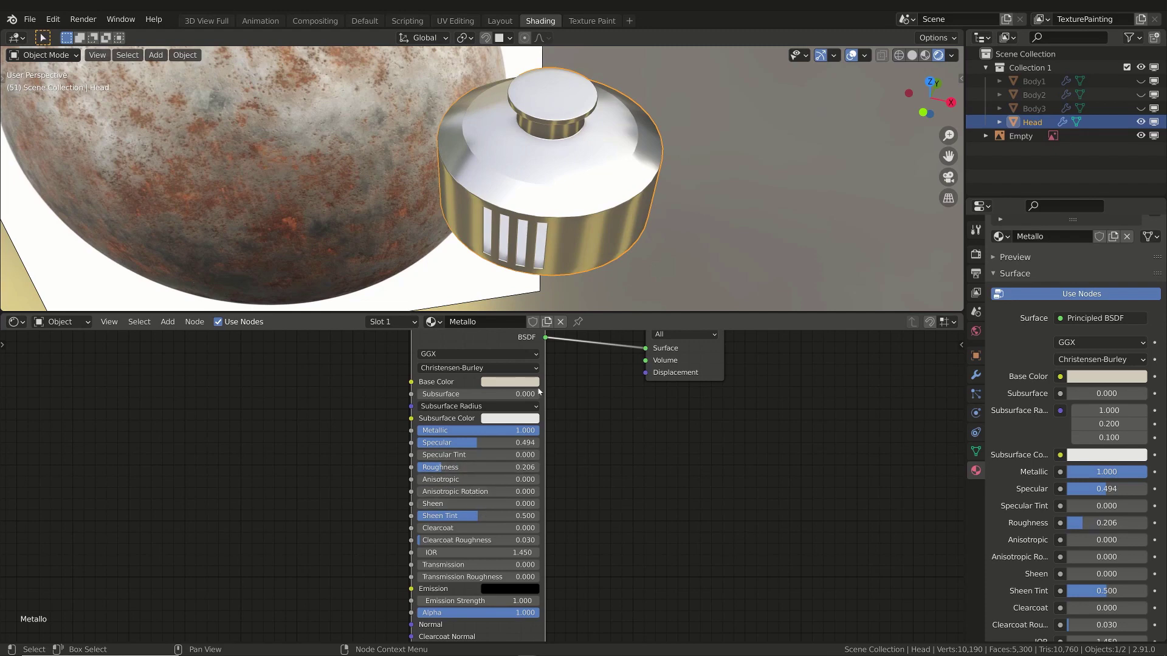
pyautogui.moveTo(547, 231)
pyautogui.mouseDown(button='middle')
pyautogui.moveTo(568, 206)
pyautogui.moveTo(543, 225)
pyautogui.moveTo(473, 210)
pyautogui.moveTo(495, 183)
pyautogui.moveTo(523, 200)
pyautogui.moveTo(505, 180)
pyautogui.moveTo(547, 231)
pyautogui.mouseUp(button='middle')
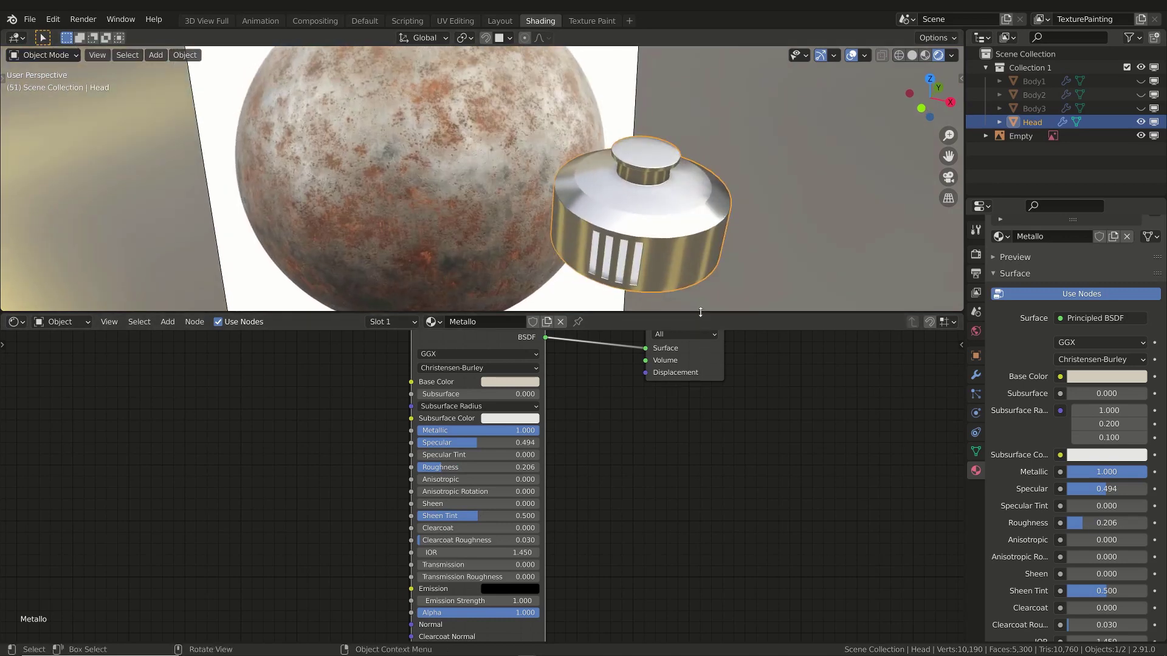
pyautogui.moveTo(700, 313); pyautogui.dragTo(699, 364)
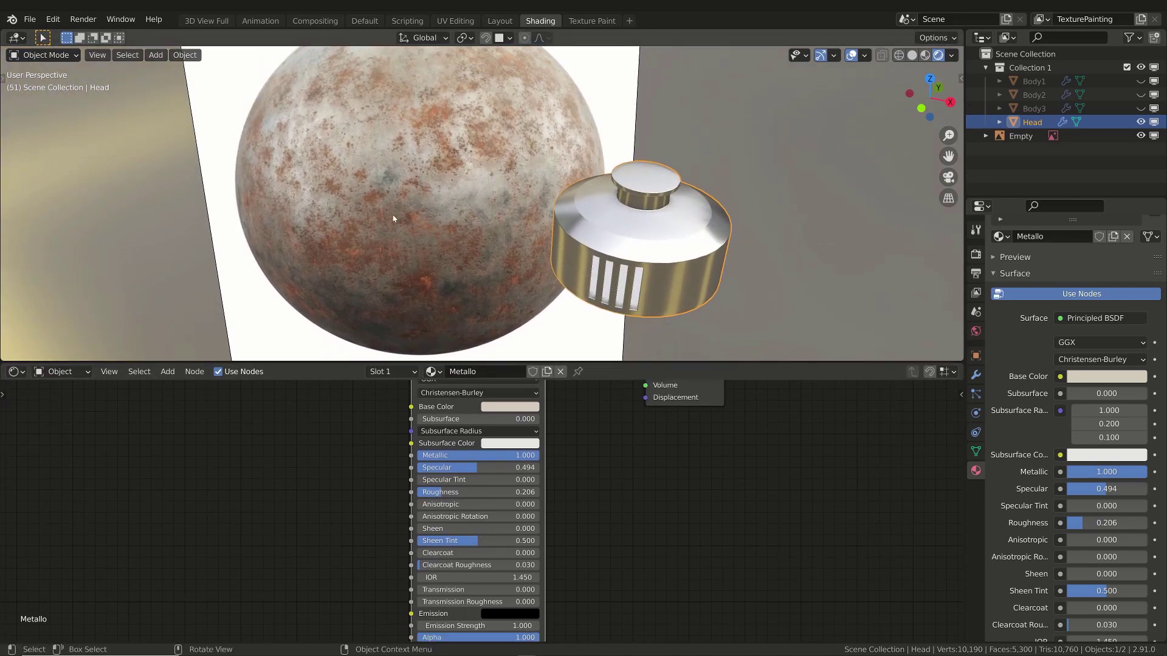
pyautogui.scroll(2, 454, 205)
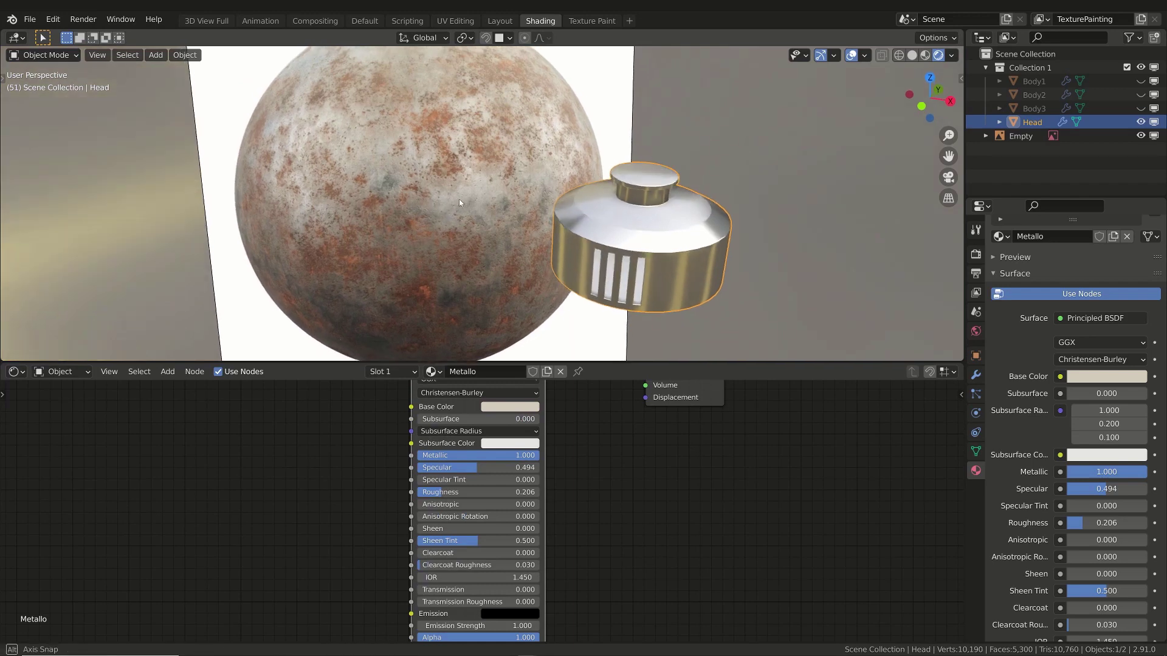
pyautogui.scroll(4, 347, 261)
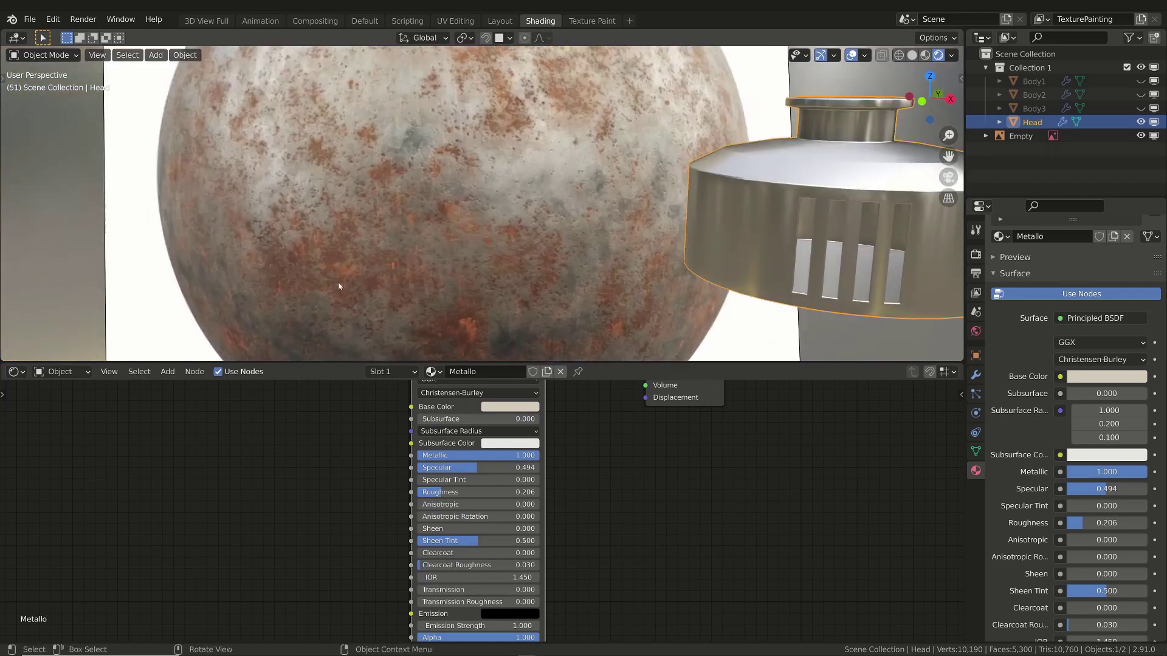
pyautogui.scroll(-3, 361, 261)
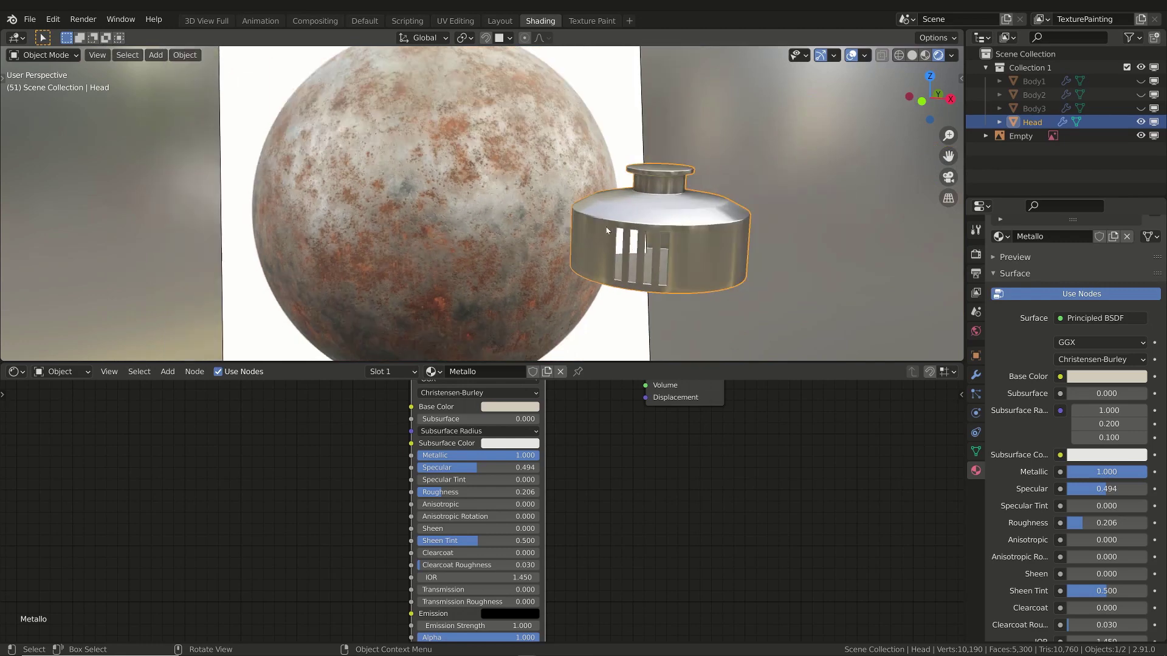
pyautogui.moveTo(455, 236); pyautogui.dragTo(458, 248, button='middle')
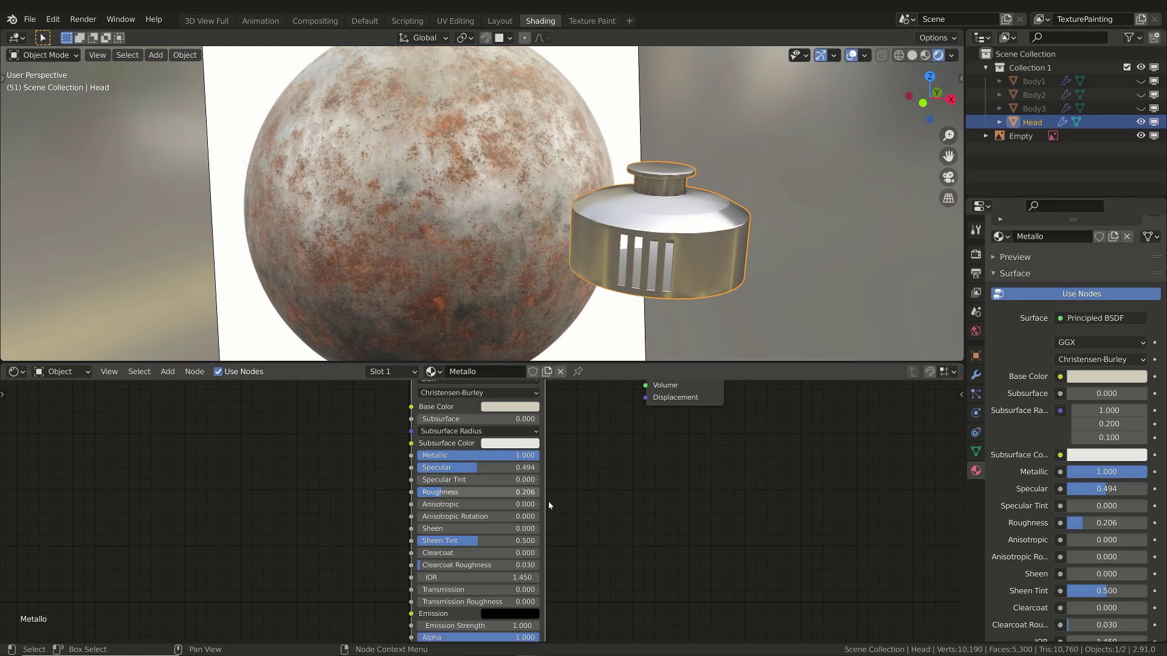
pyautogui.moveTo(604, 363); pyautogui.dragTo(604, 251)
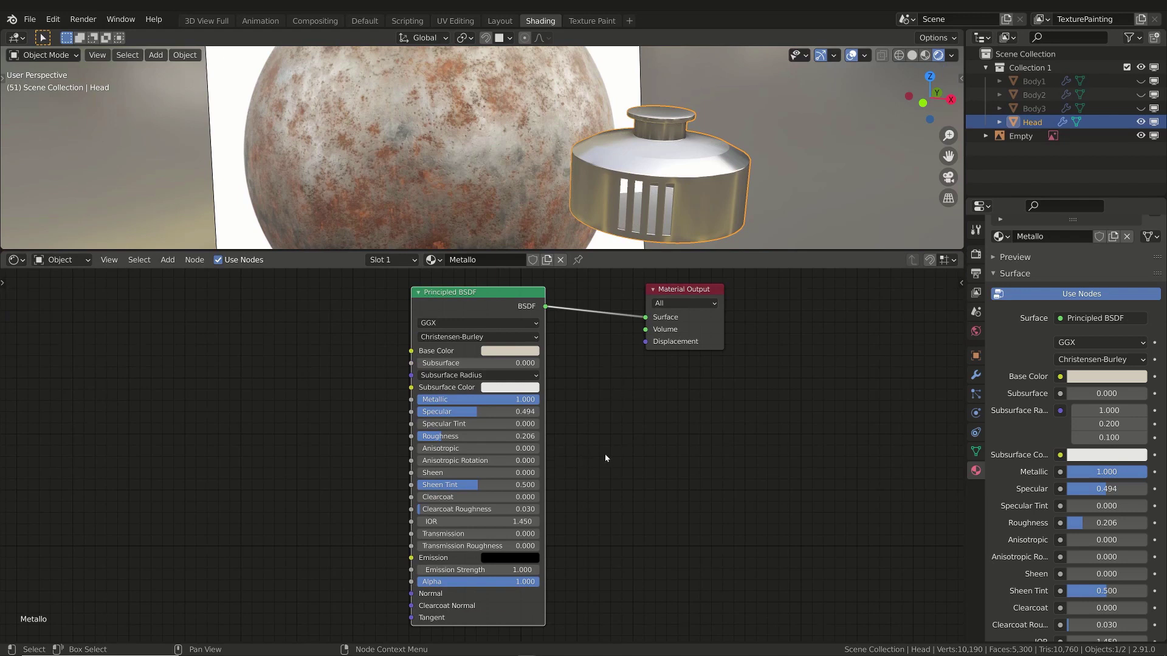
pyautogui.moveTo(611, 251); pyautogui.dragTo(598, 324)
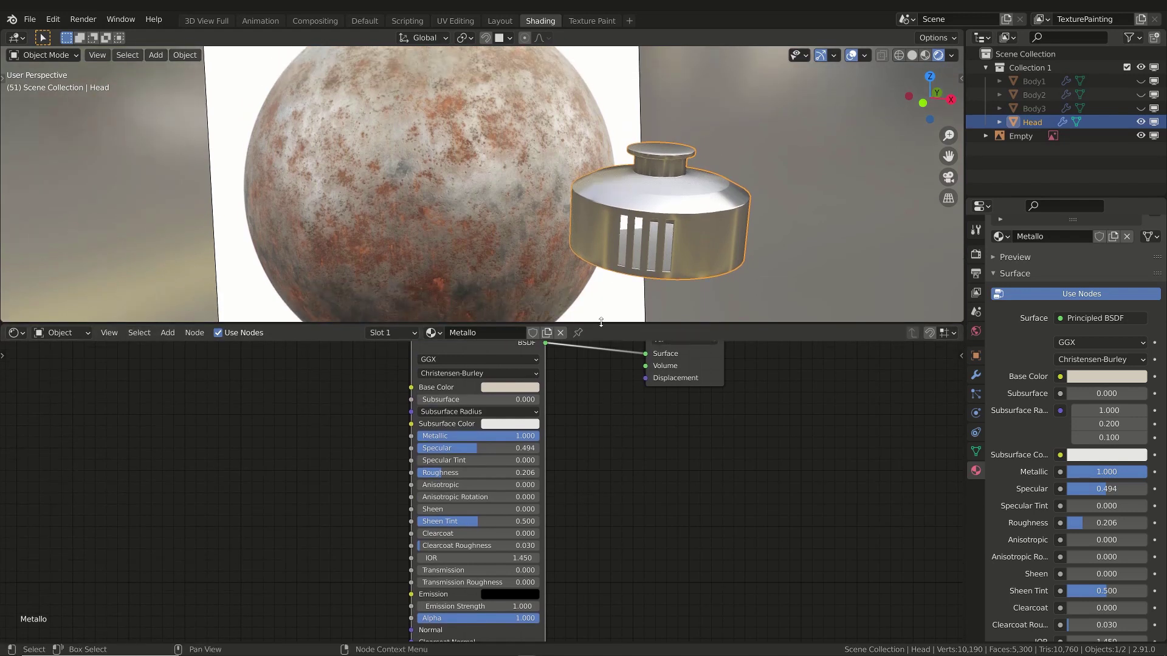